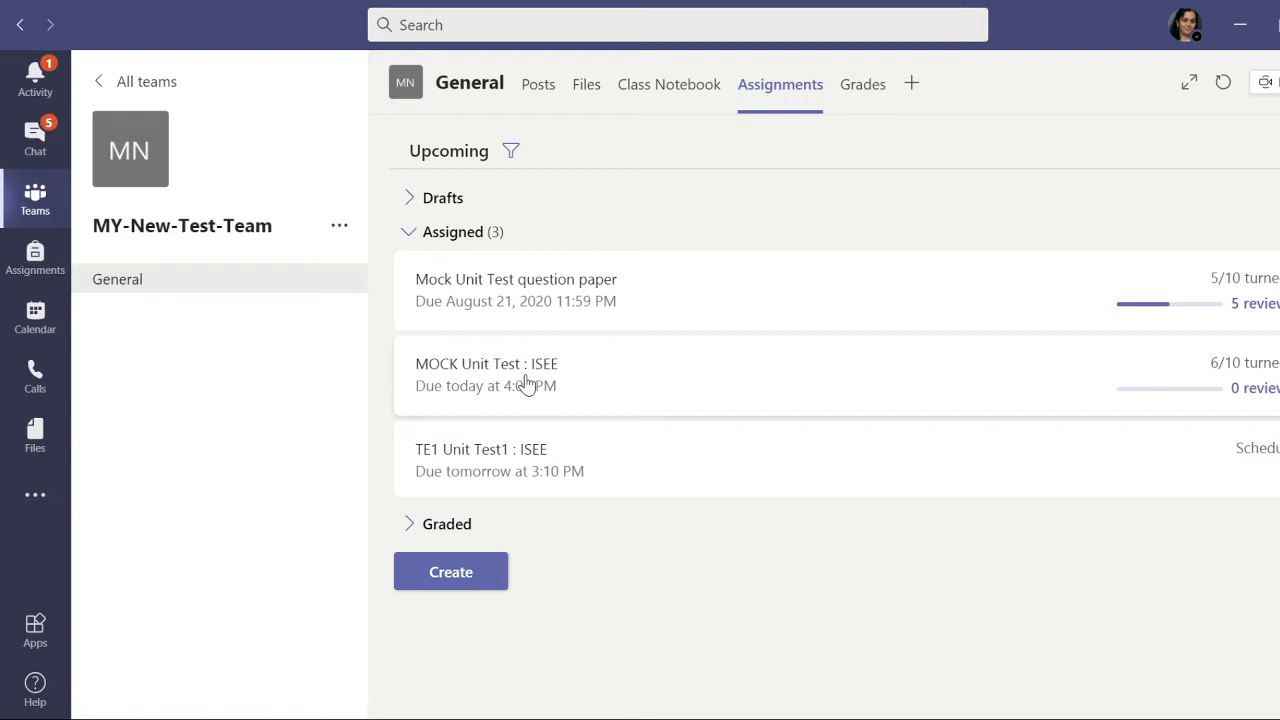
Open the "MOCK Unit Test : ISEE" assignment and look over the students' turn-in statuses and points
click(527, 385)
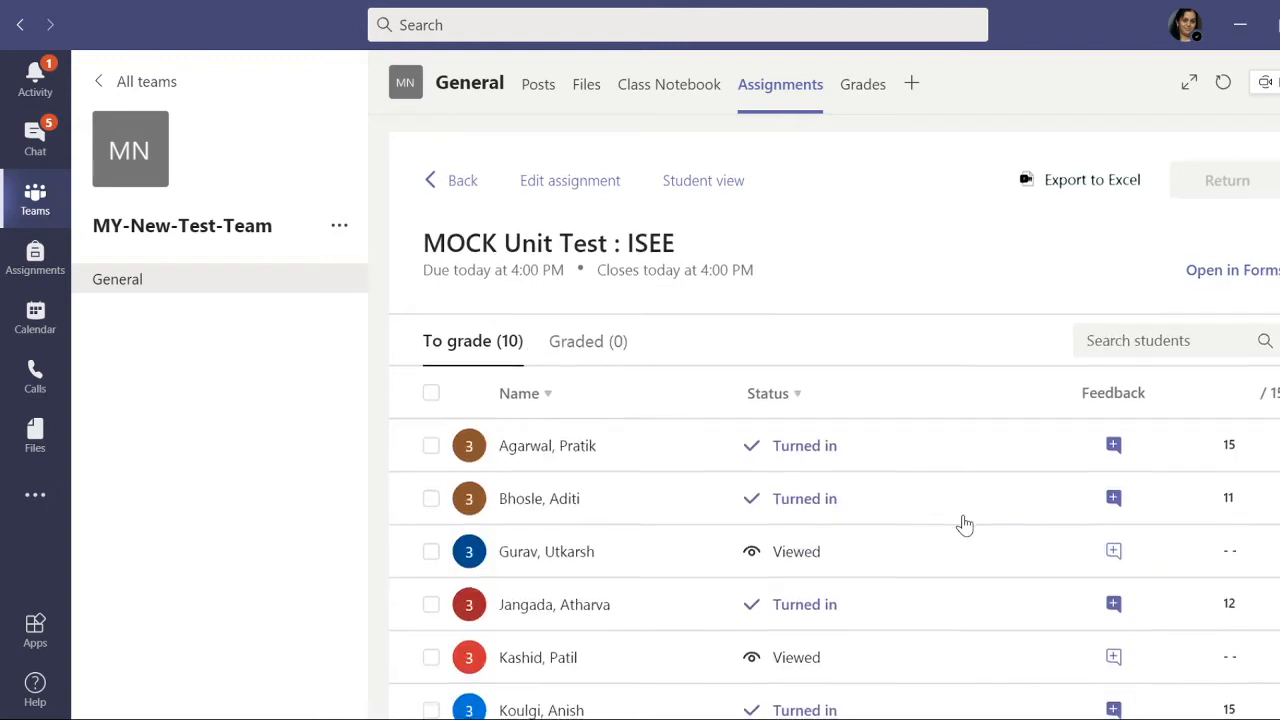
scroll(965, 524, down, 1)
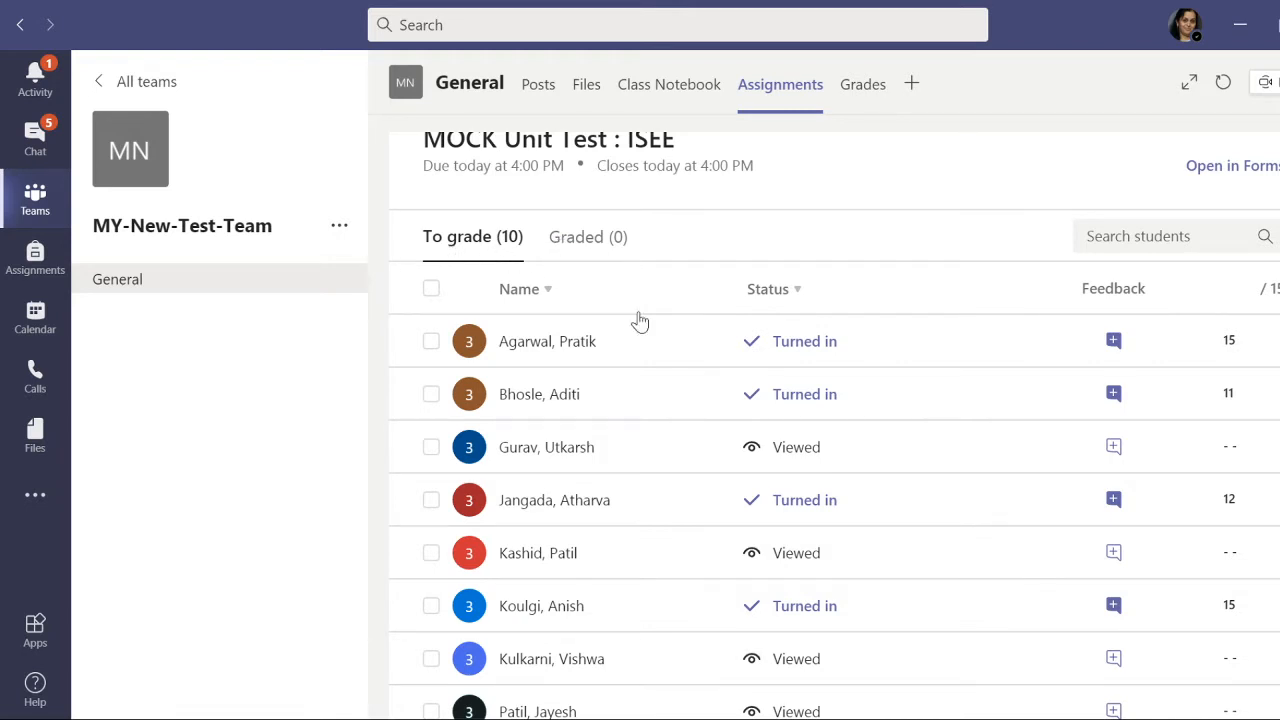
scroll(720, 418, down, 2)
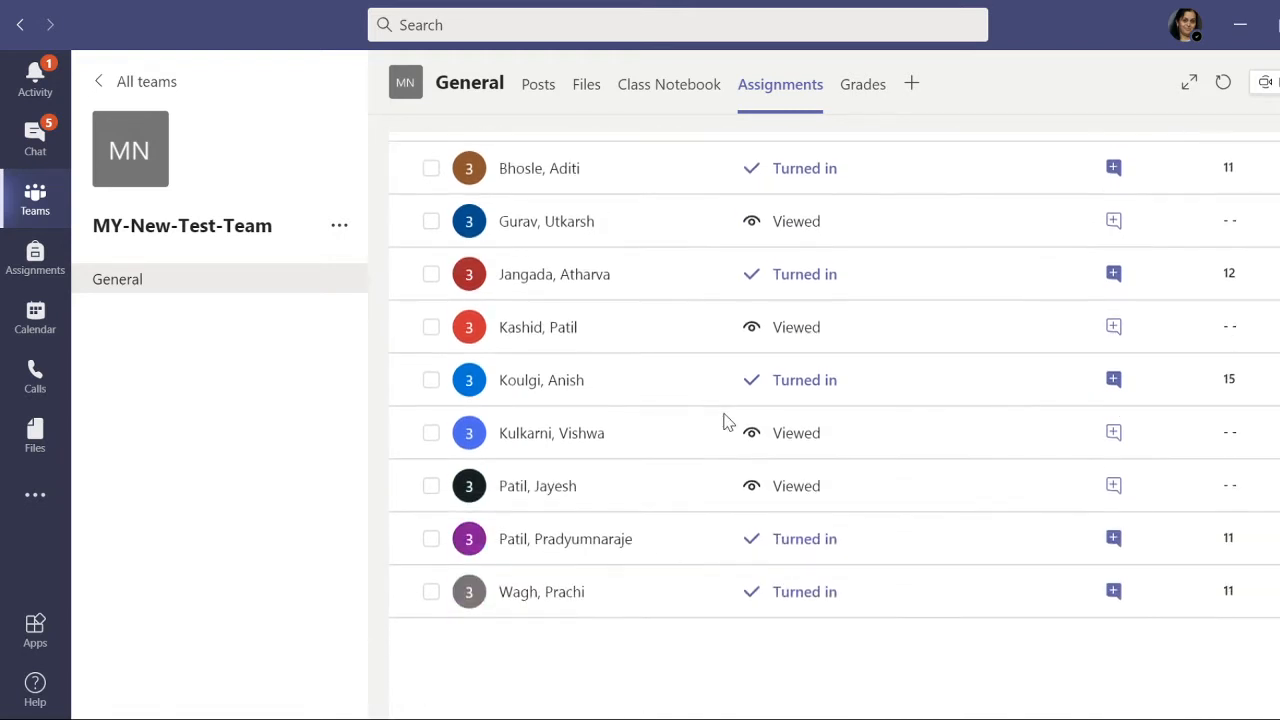
scroll(771, 512, up, 3)
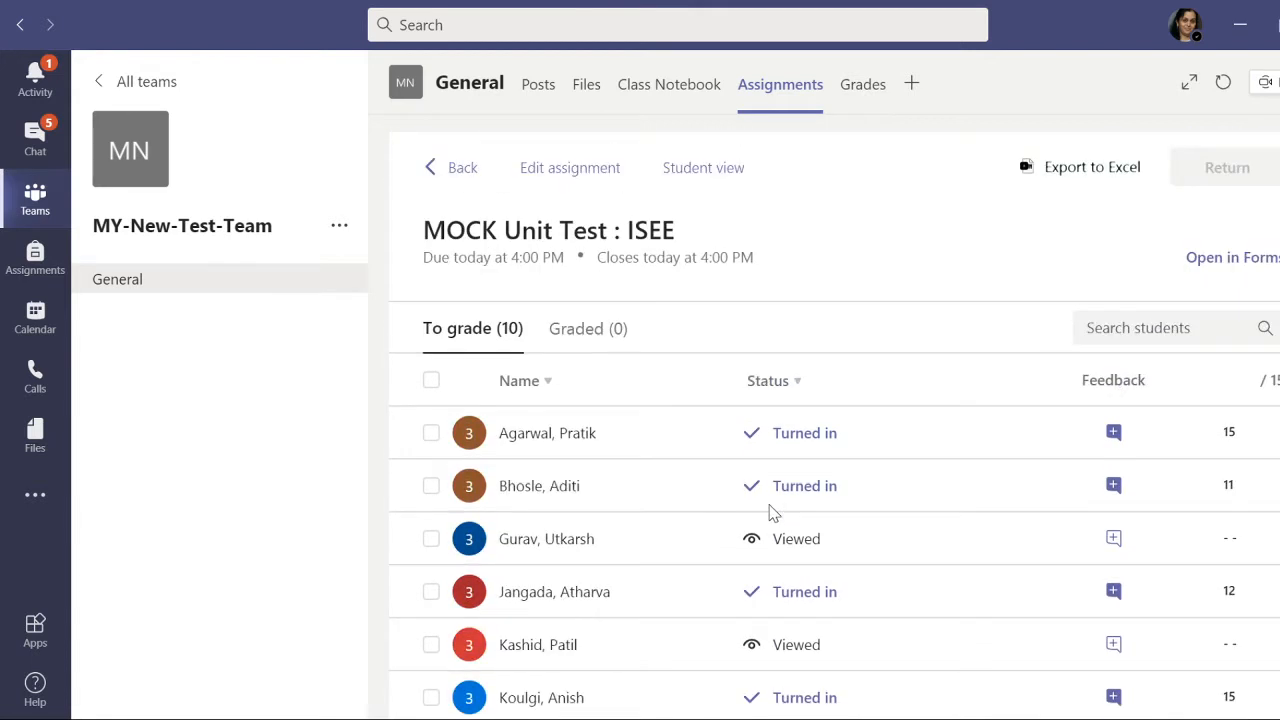
scroll(771, 512, down, 1)
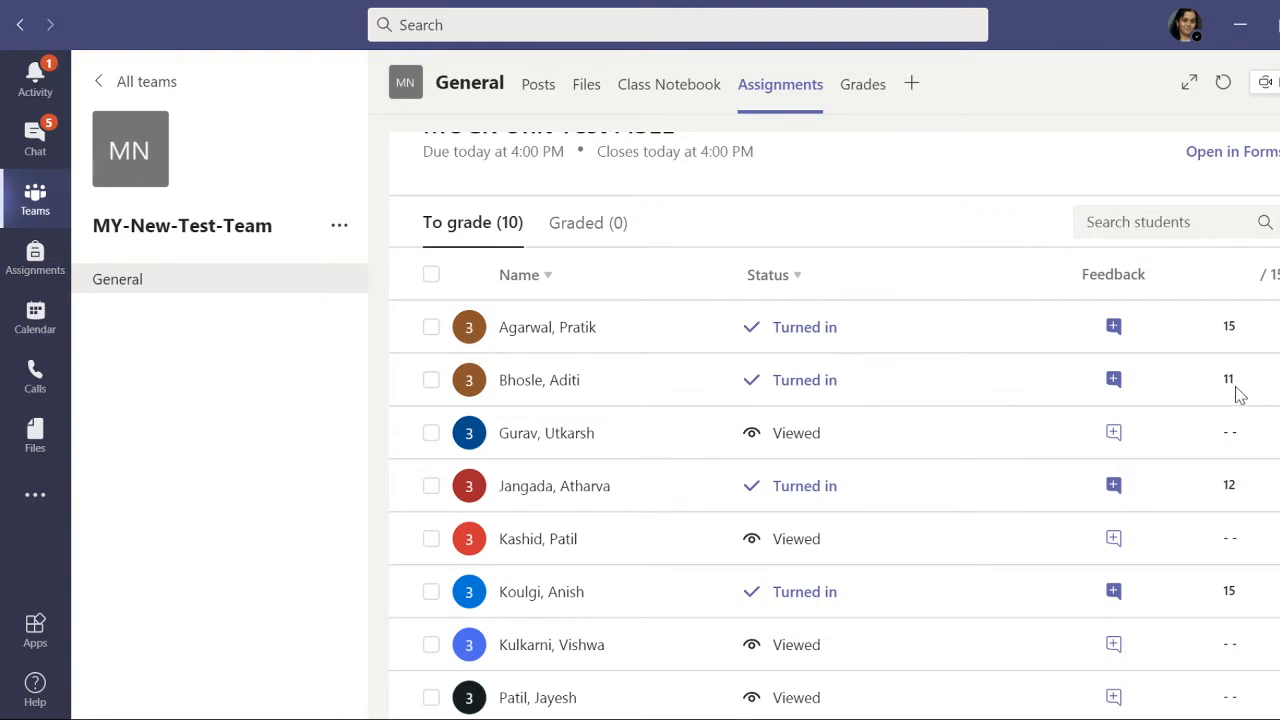
Open the turned-in response of the second listed student and read the answers to the first questions
click(803, 386)
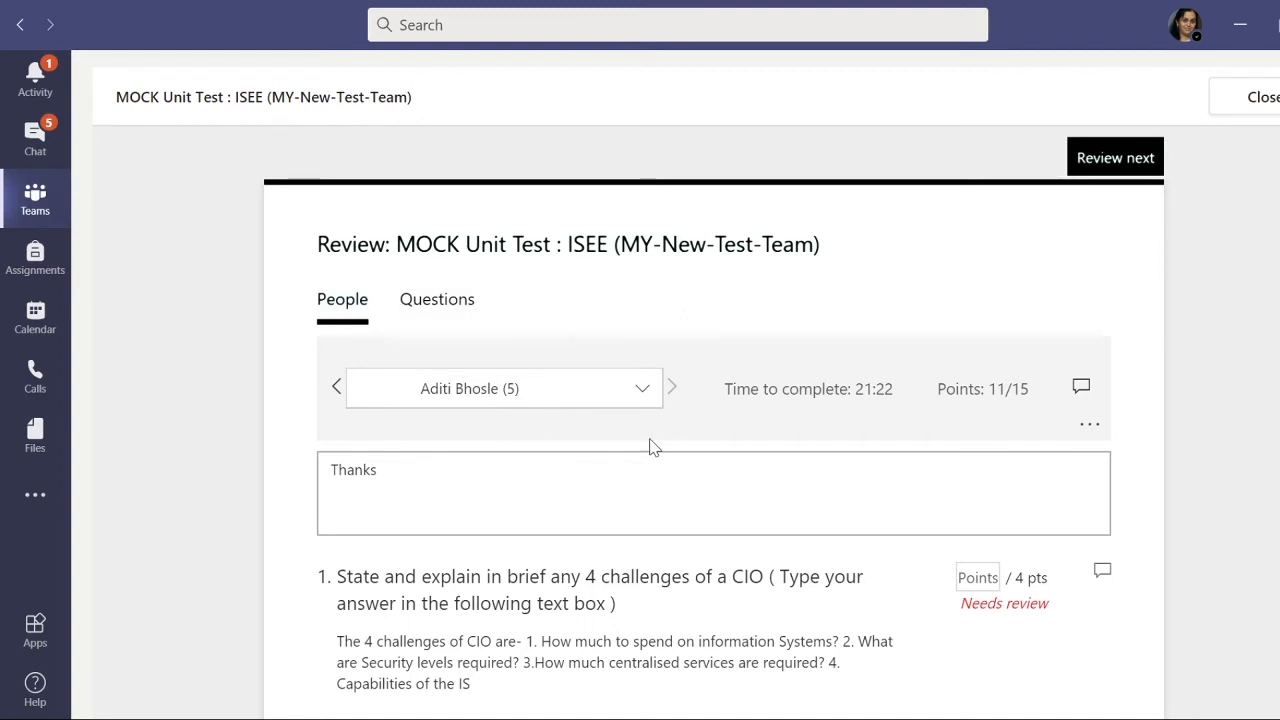
scroll(650, 446, down, 1)
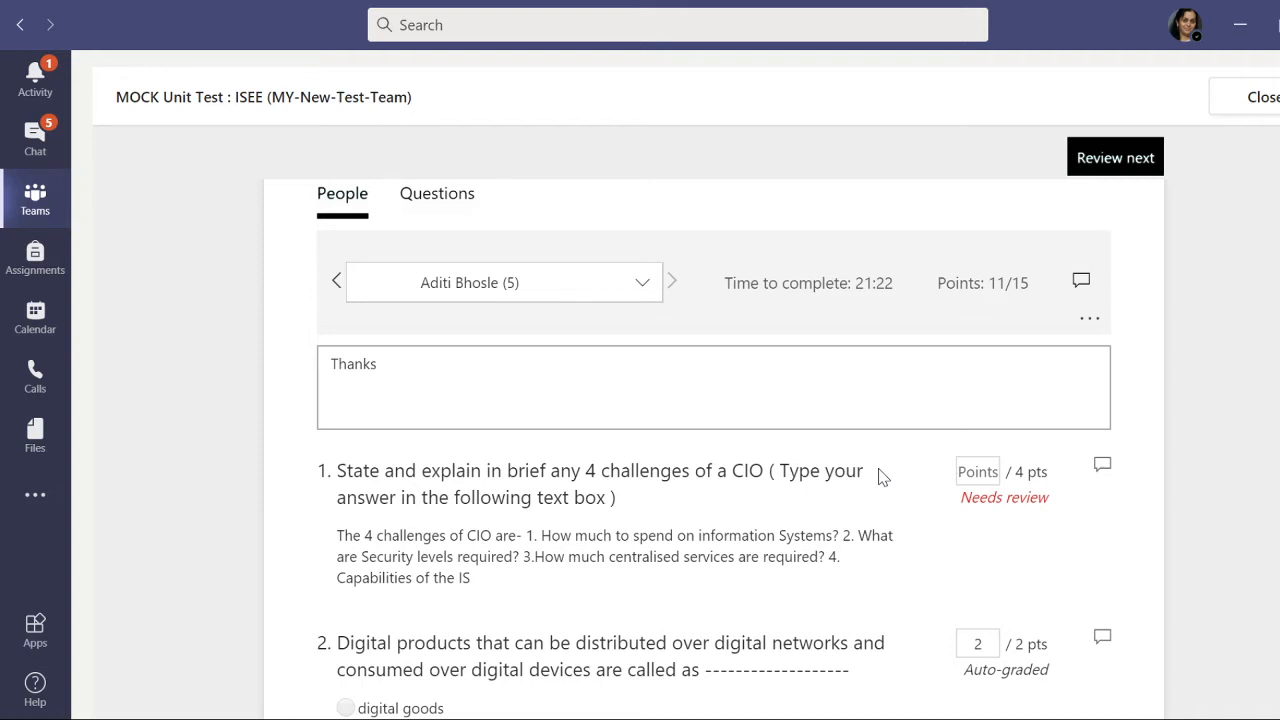
scroll(752, 574, down, 2)
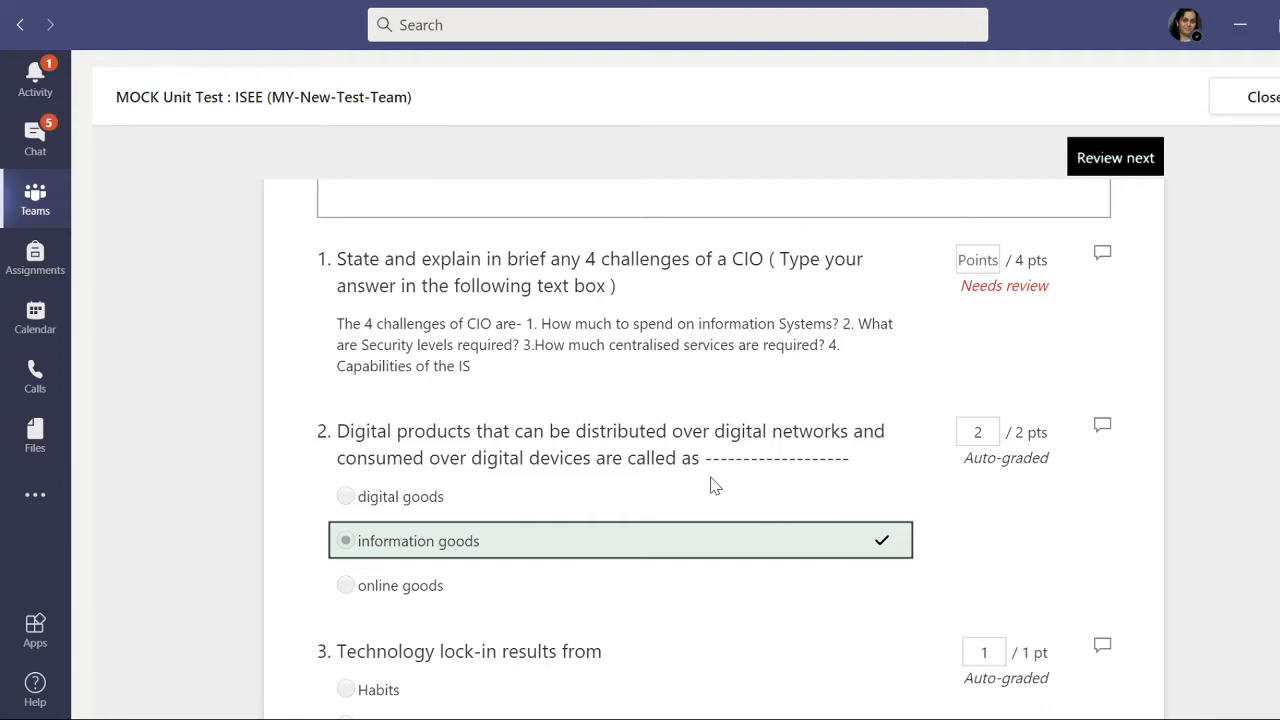
scroll(713, 408, up, 3)
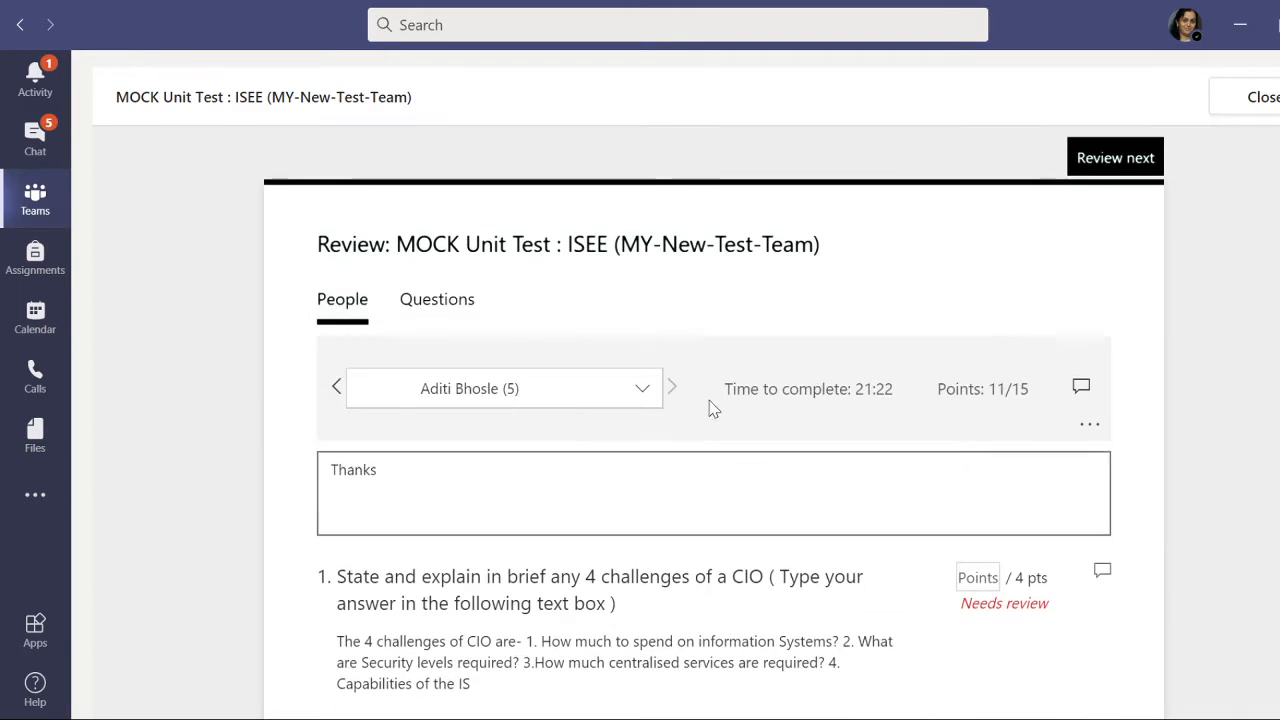
scroll(677, 477, down, 2)
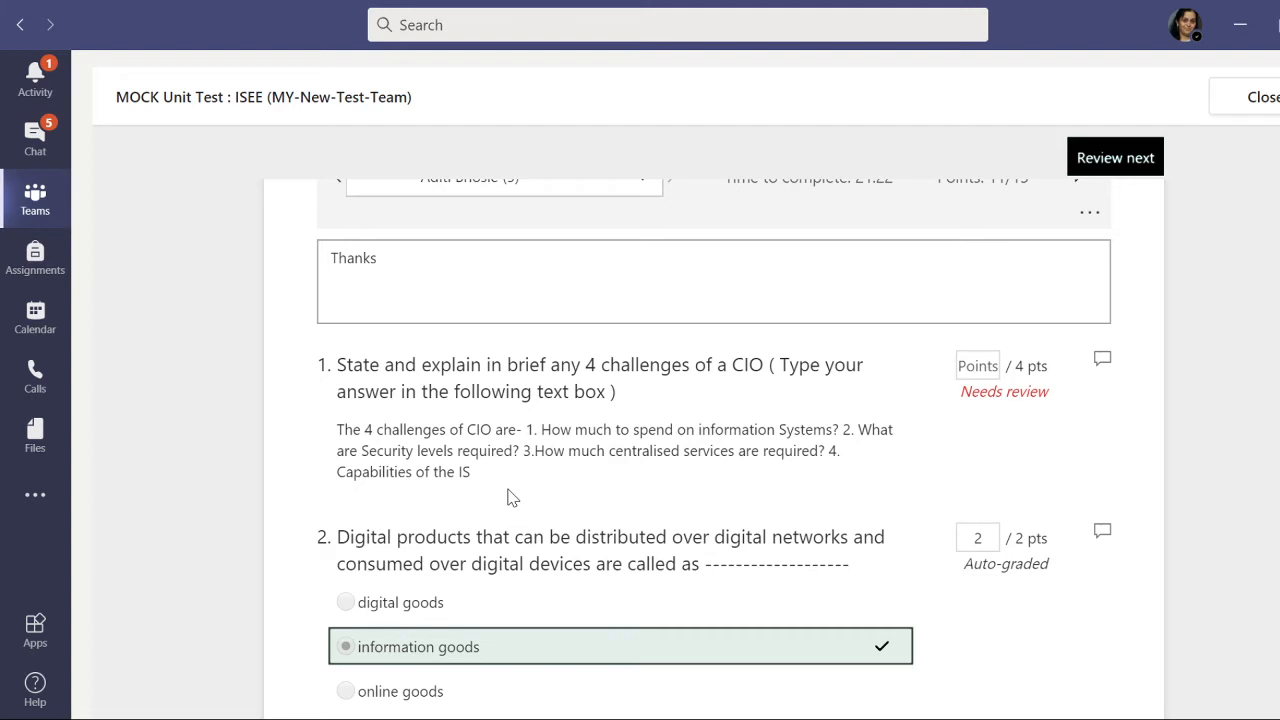
Award 3 points for question 1 on the CIO challenges and check the student's total
click(962, 366)
text(3)
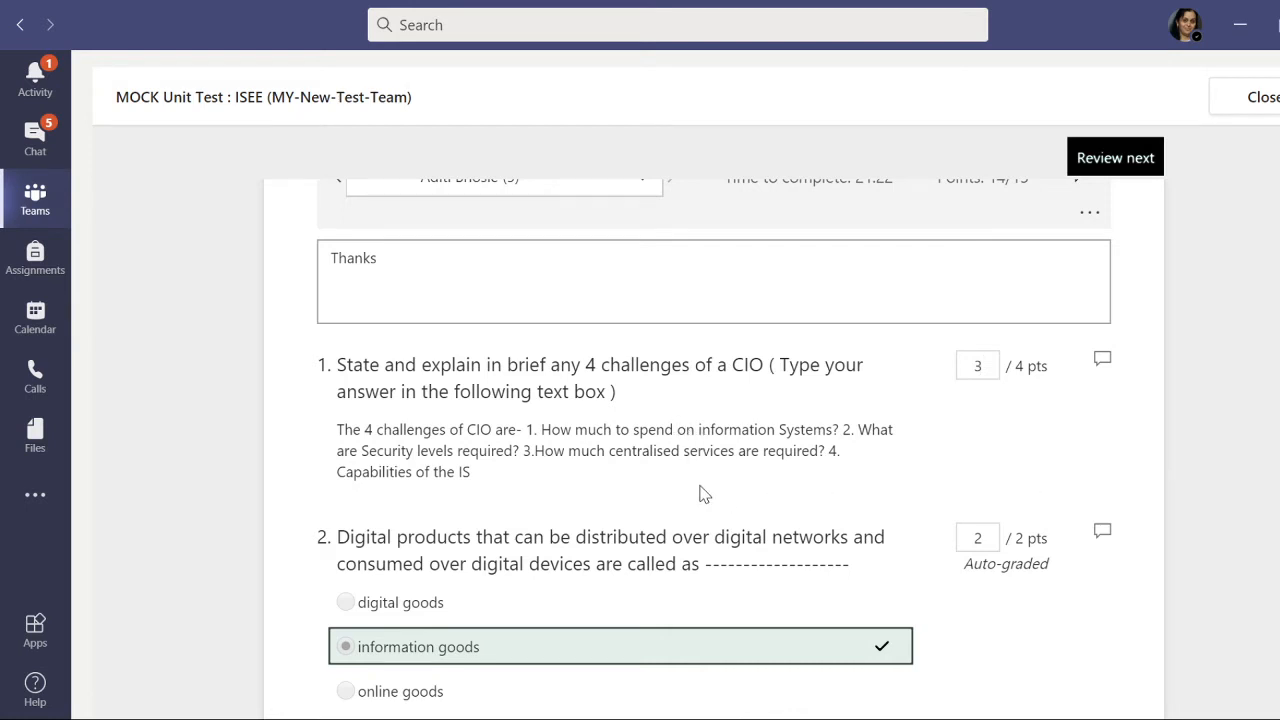
scroll(1006, 459, up, 3)
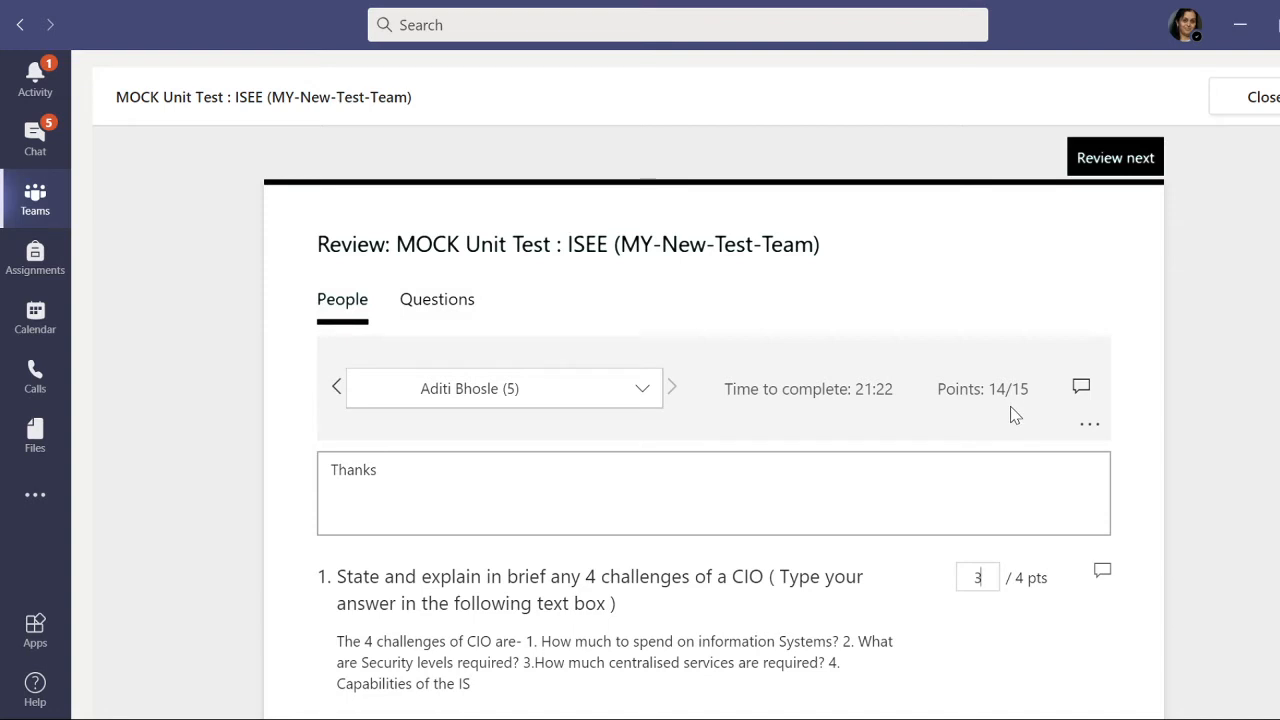
Change the score for question 1 on the CIO challenges to 2 points
scroll(1025, 558, down, 1)
click(995, 474)
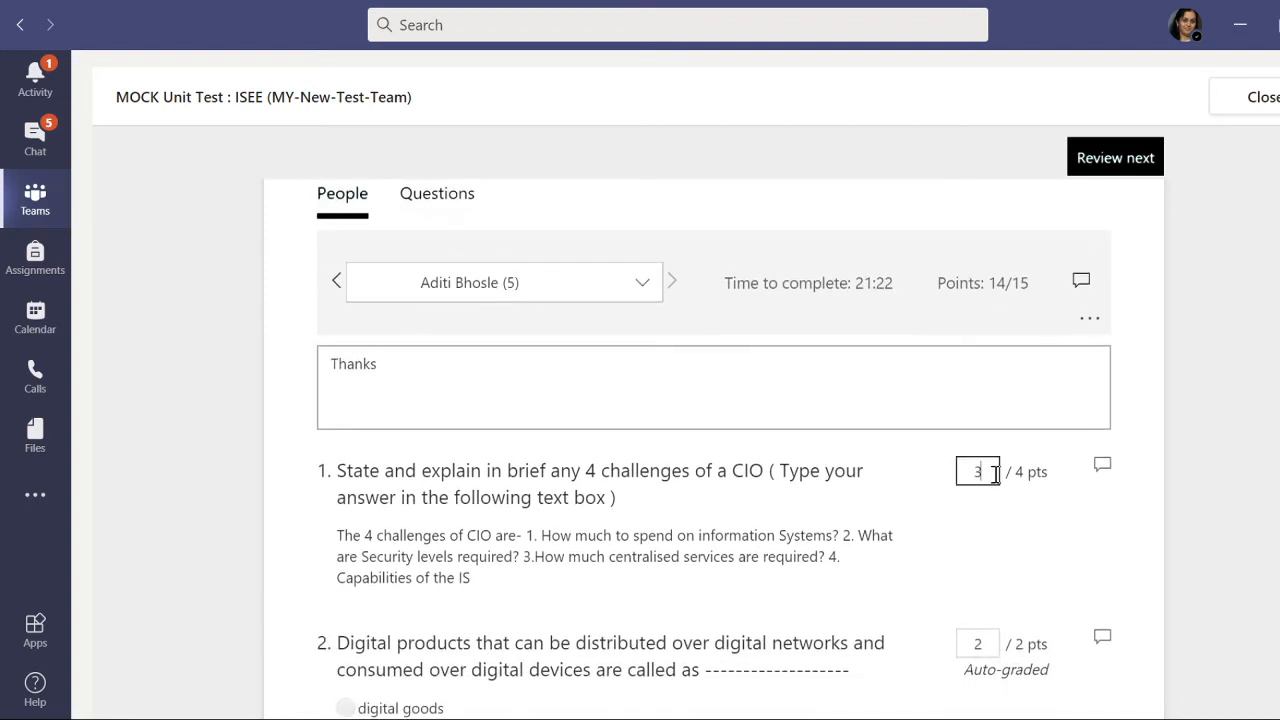
key(BackSpace)
text(2)
Look through the student's auto-graded answers from question 2 to question 9 and check the total points
scroll(997, 578, down, 2)
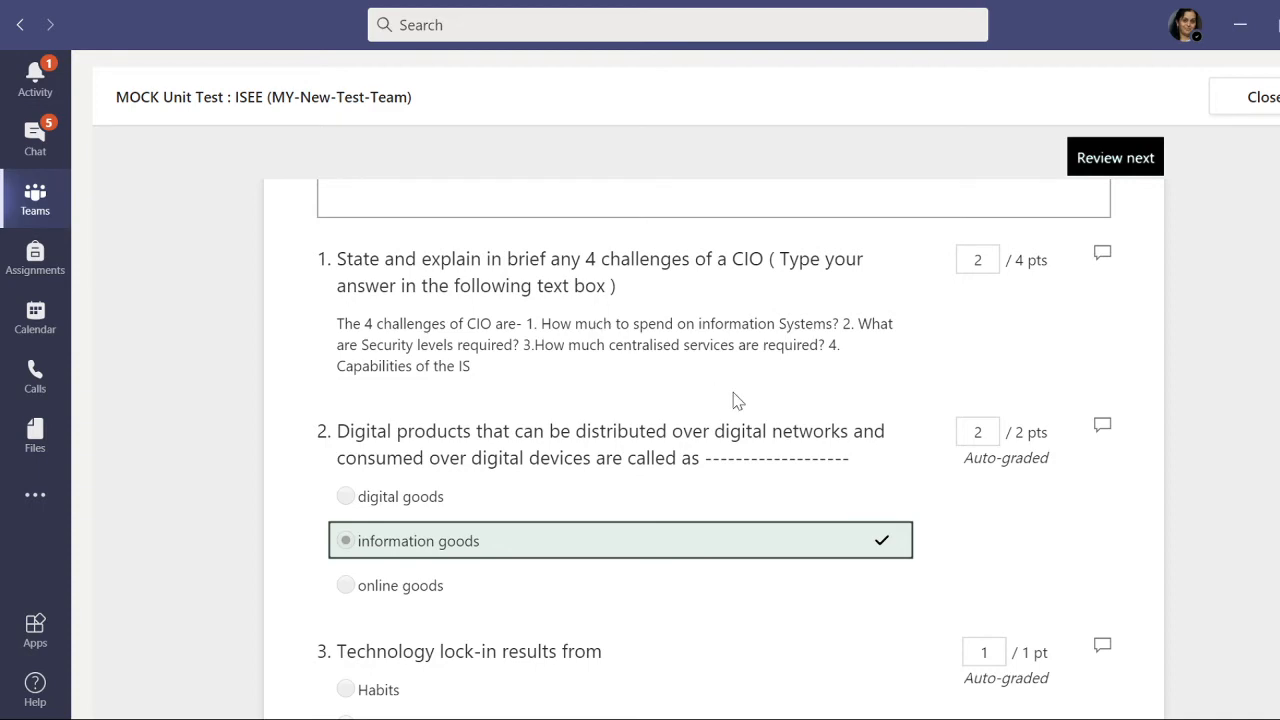
scroll(629, 474, down, 5)
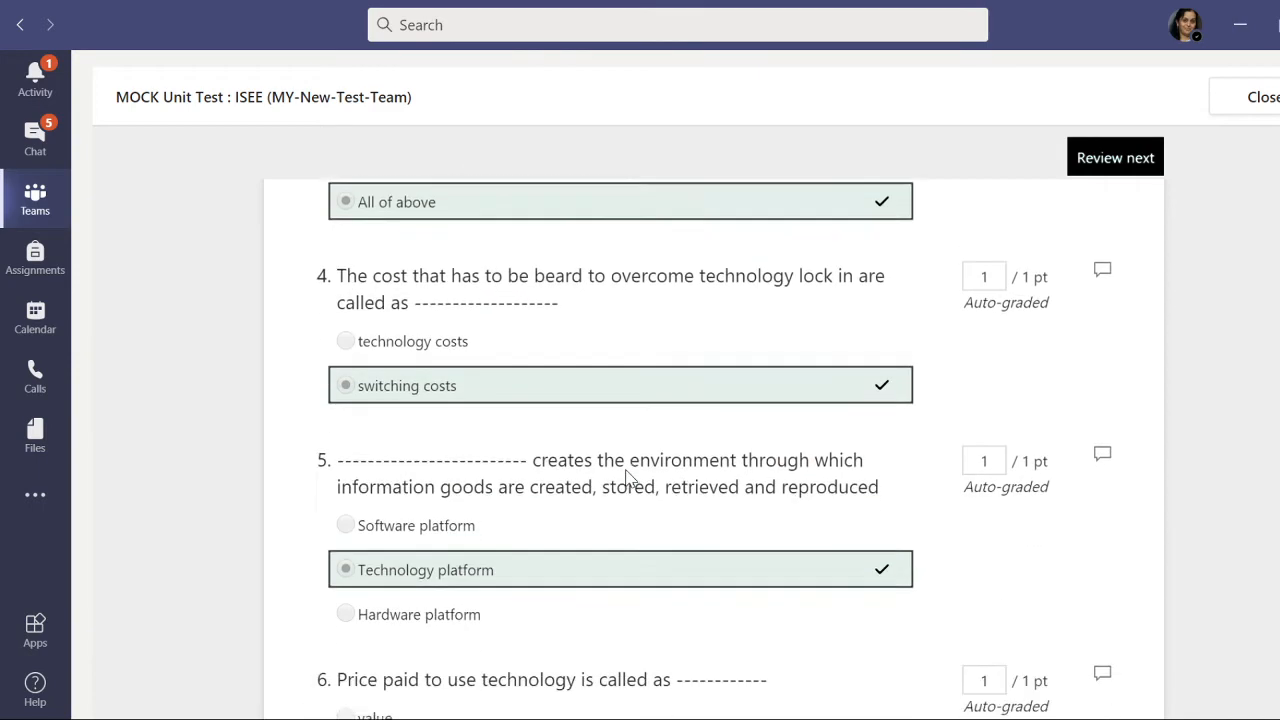
scroll(629, 474, down, 4)
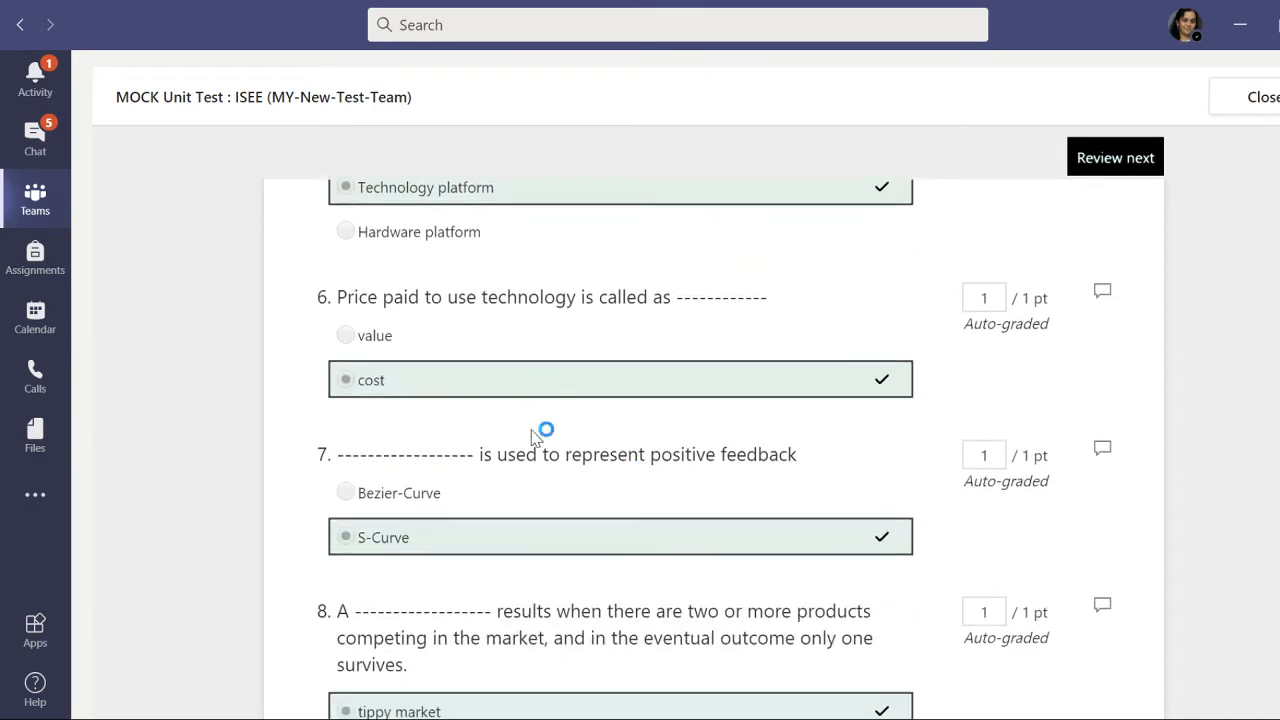
scroll(639, 417, down, 1)
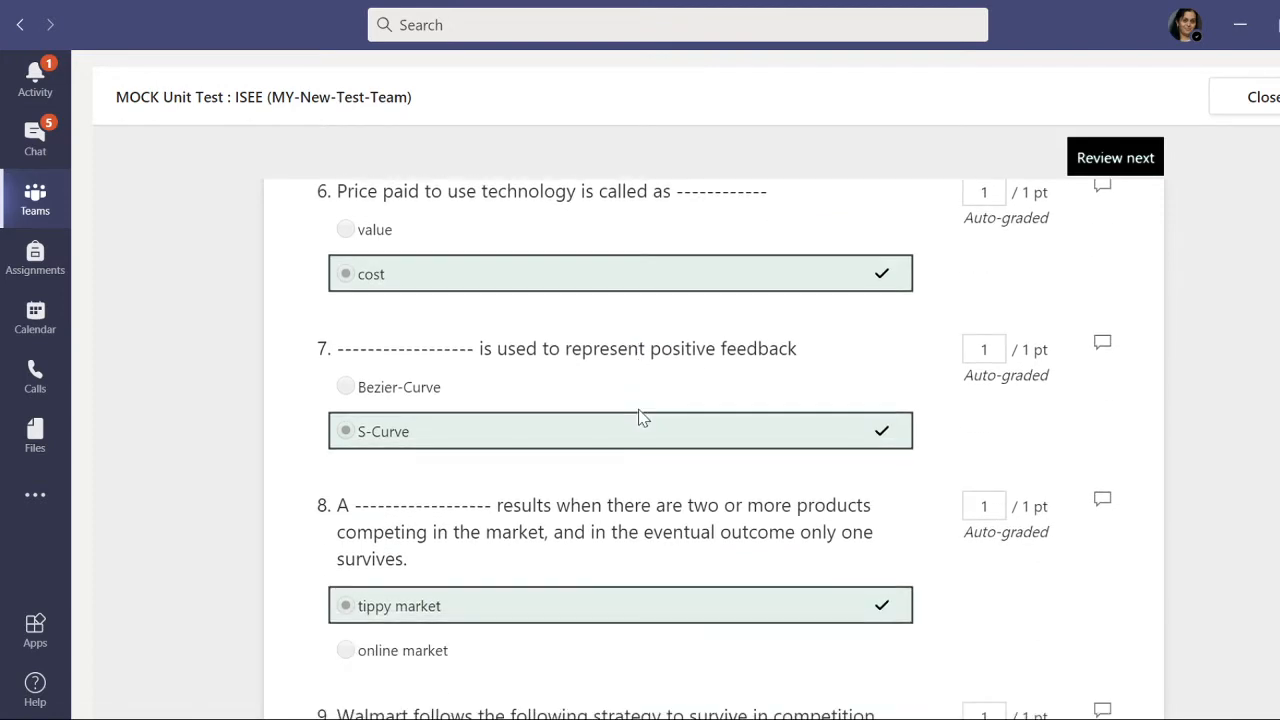
scroll(634, 517, down, 3)
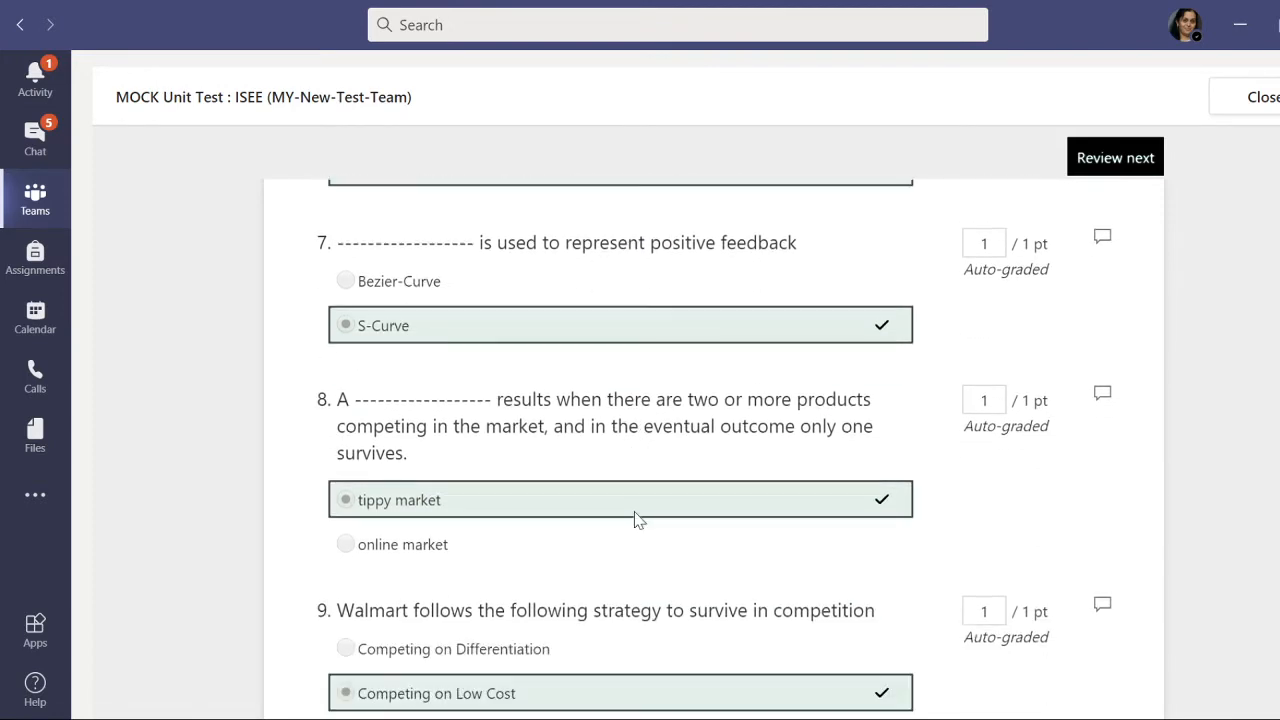
scroll(634, 517, up, 8)
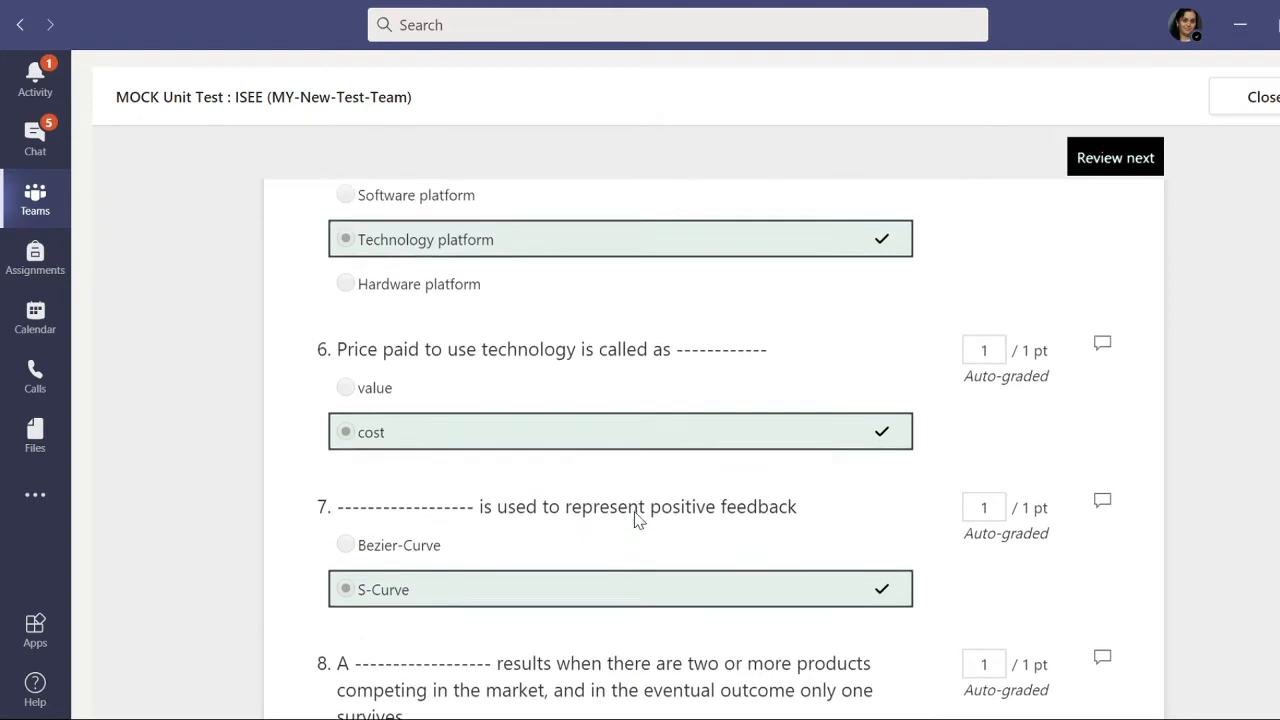
scroll(635, 512, up, 8)
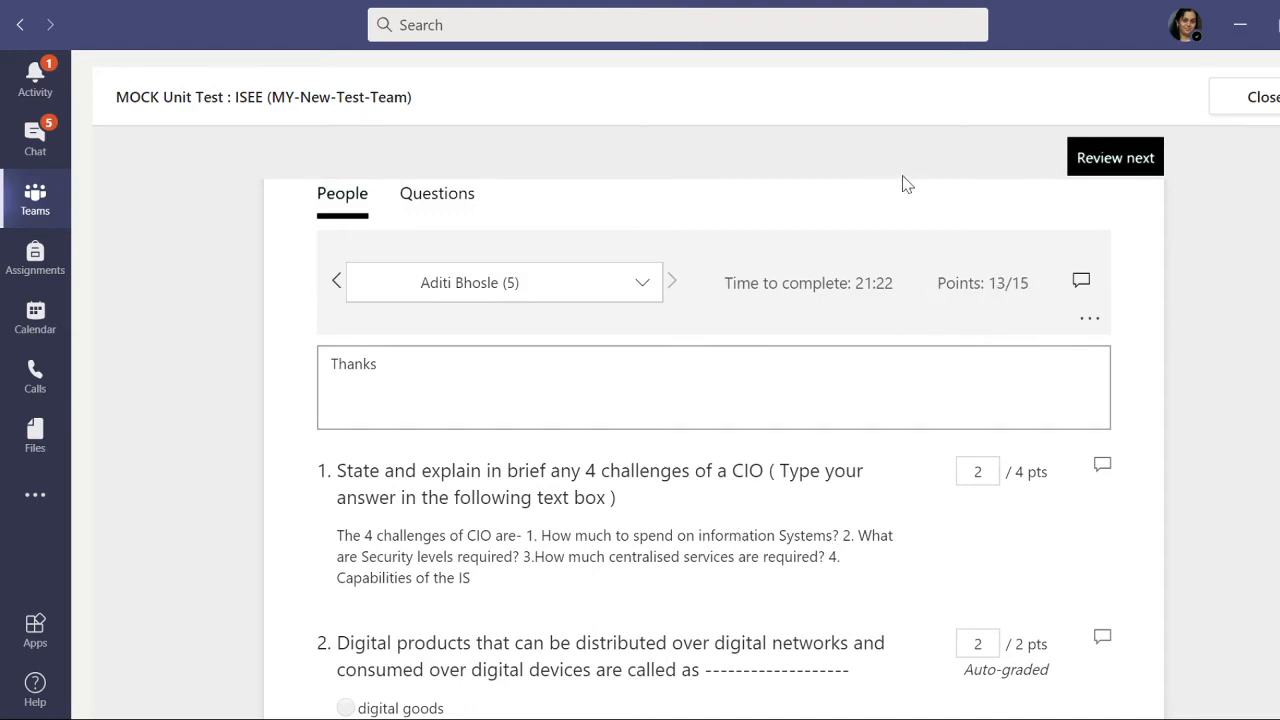
Go to the next response needing review, read its question 1 answer, and award it 3 points
click(1135, 173)
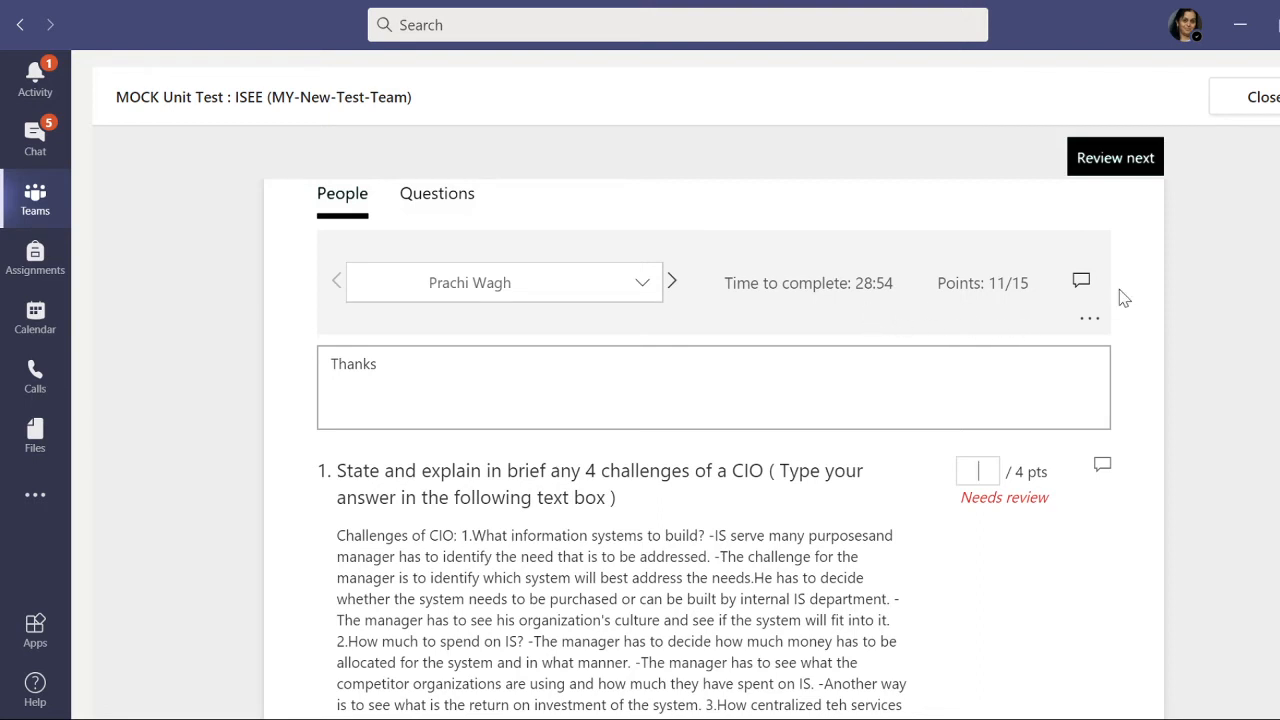
scroll(716, 505, down, 2)
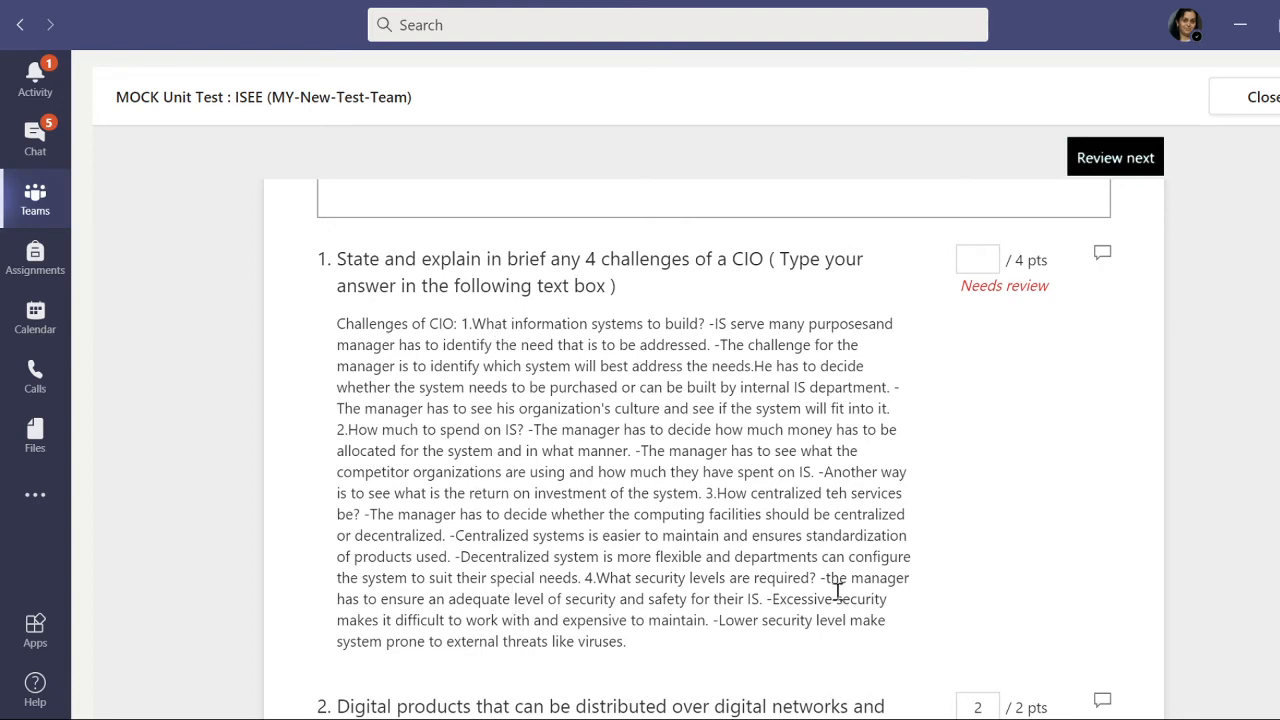
scroll(904, 558, up, 3)
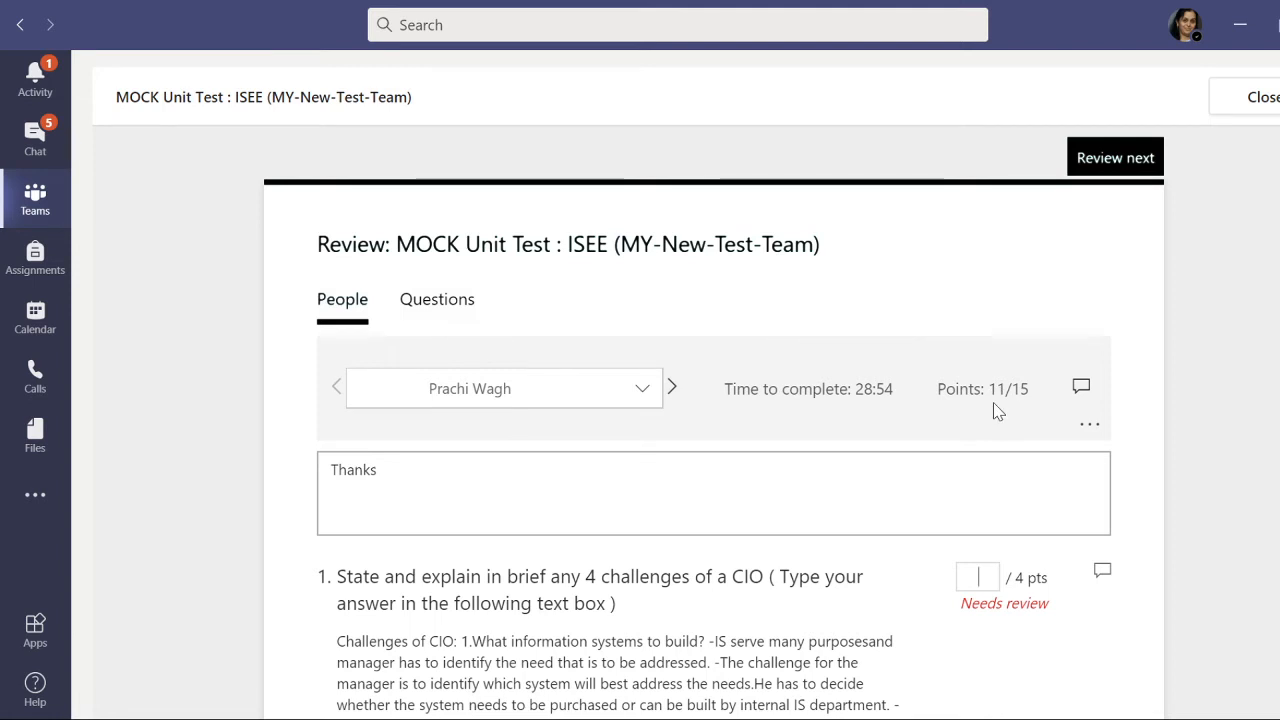
scroll(830, 575, down, 1)
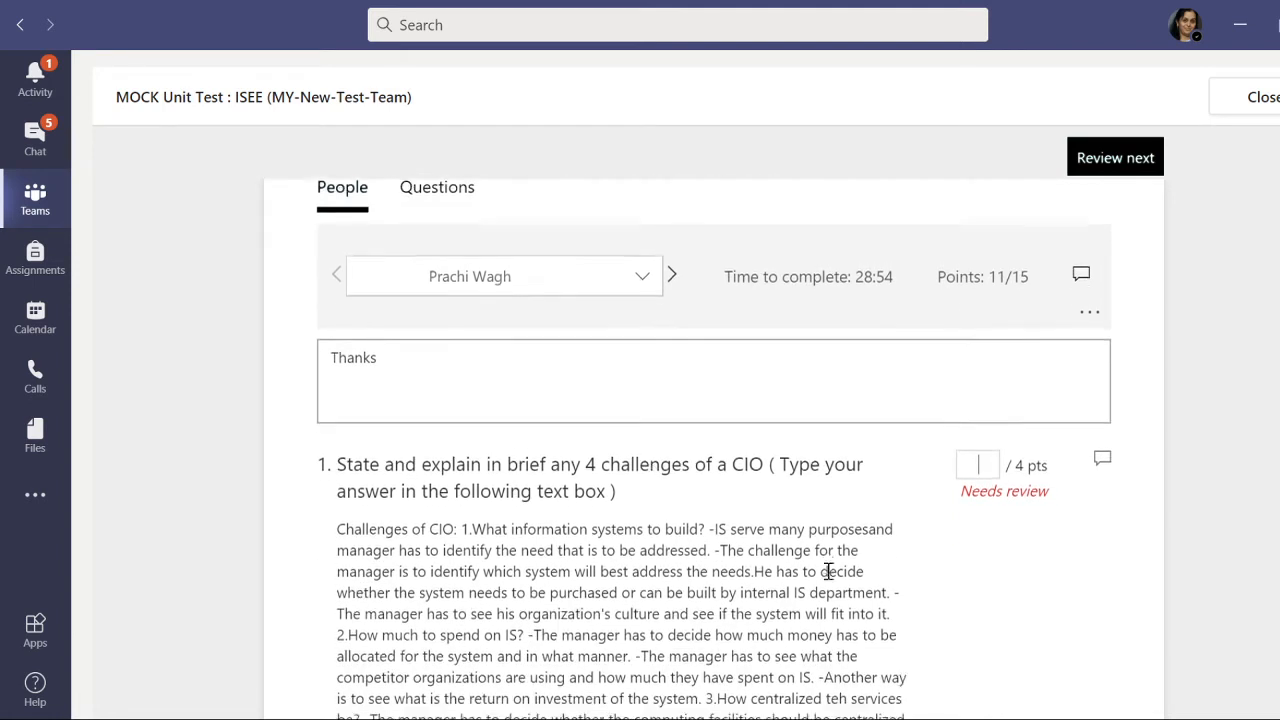
scroll(829, 571, down, 1)
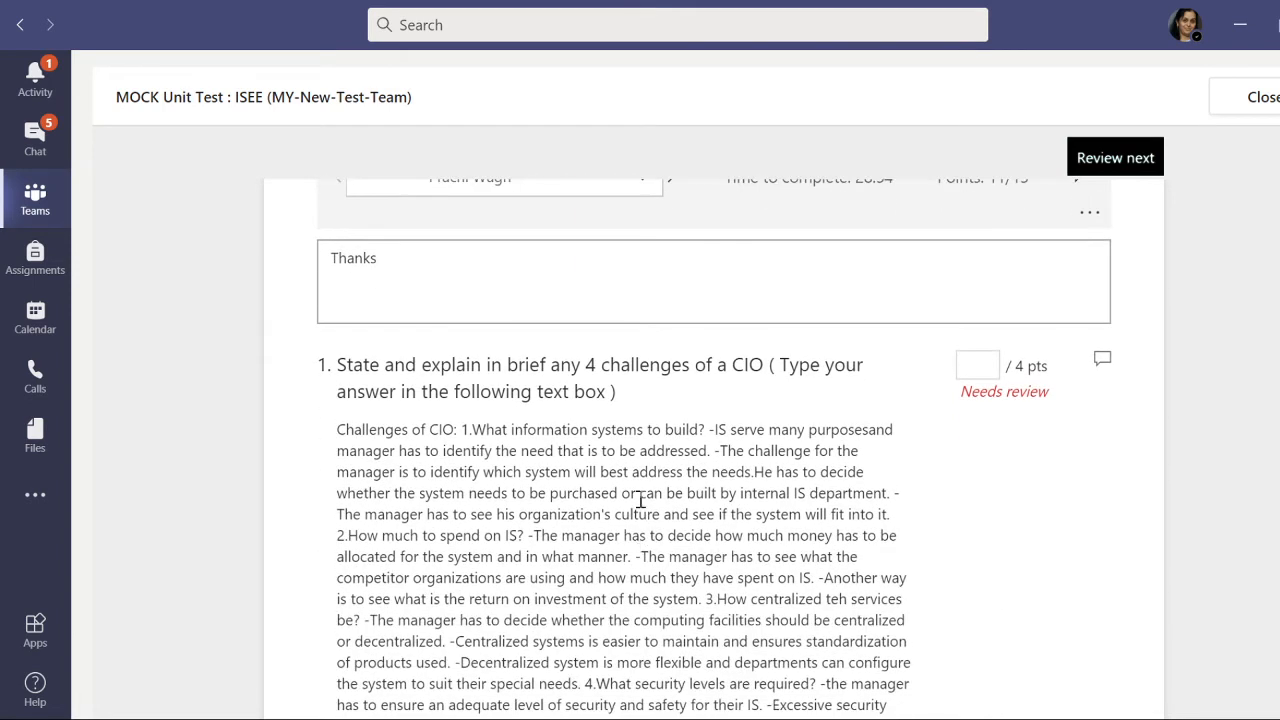
click(1207, 448)
text(3)
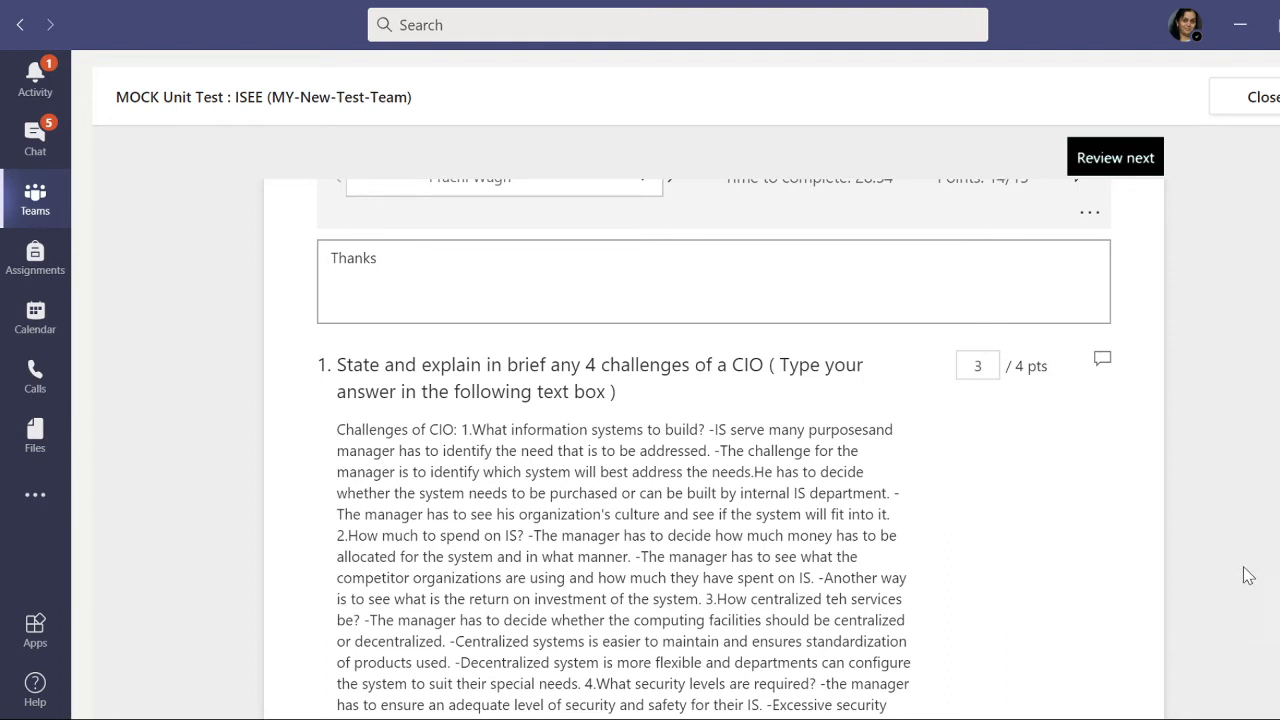
Switch the review to question-by-question view and look through the students' responses and points for question 1
scroll(1220, 555, up, 2)
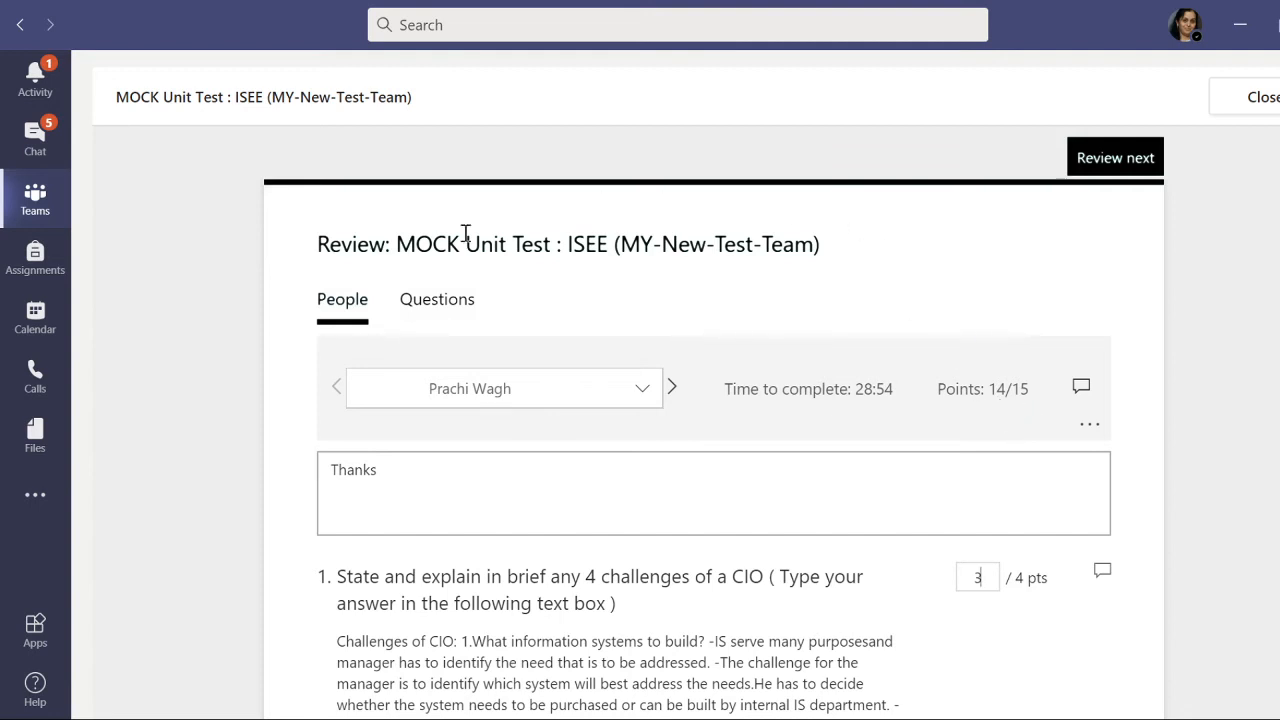
click(445, 304)
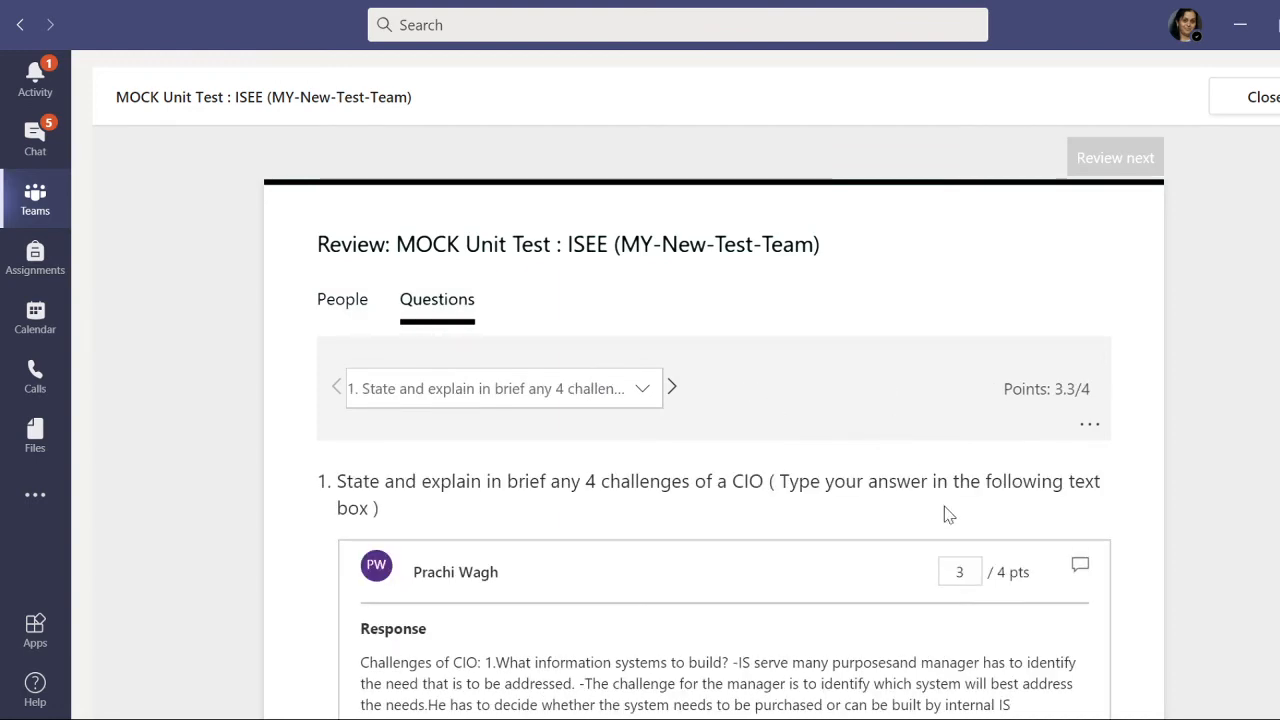
click(960, 571)
scroll(958, 565, down, 1)
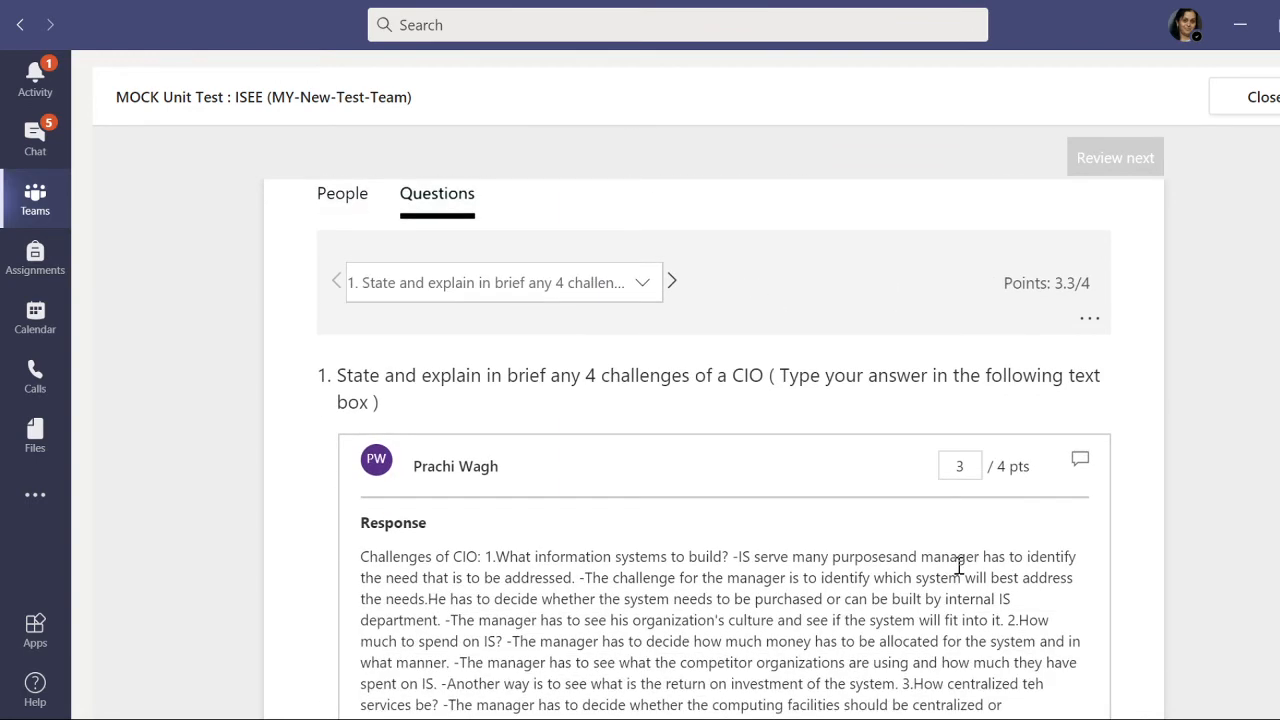
scroll(958, 565, down, 7)
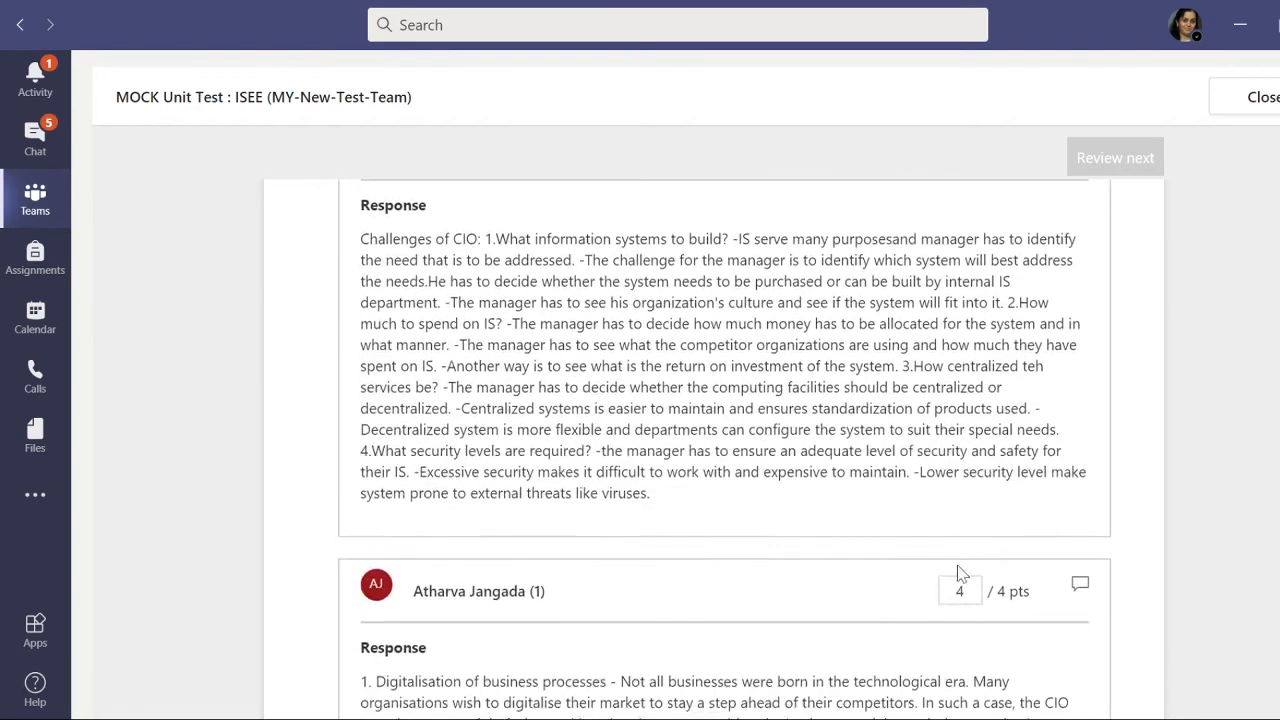
scroll(958, 566, down, 6)
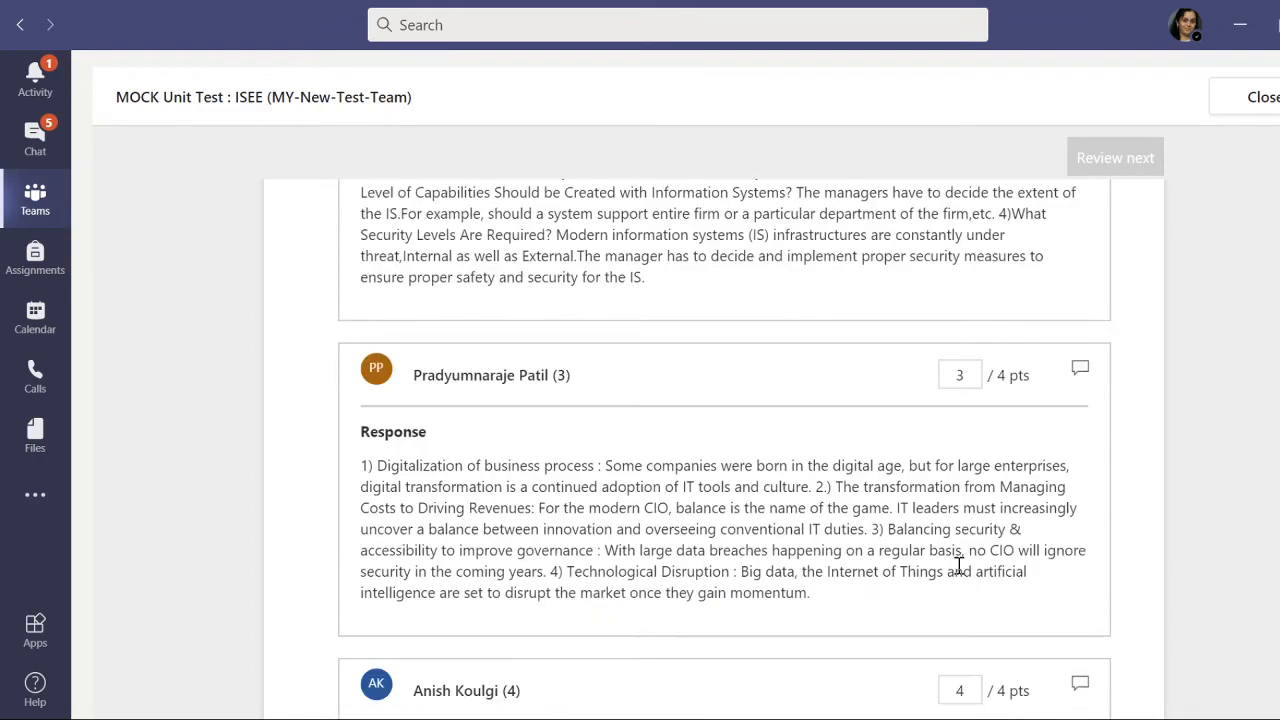
scroll(958, 566, up, 6)
scroll(958, 570, up, 10)
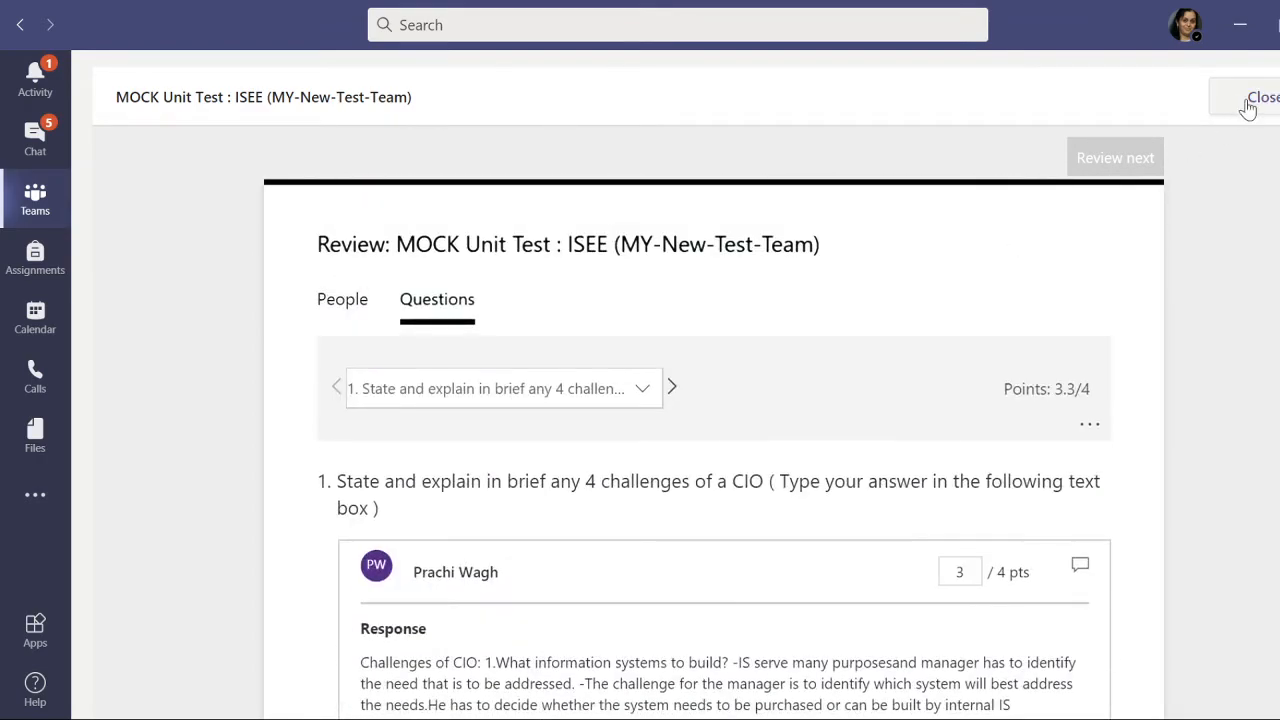
Close the response review and look over the students' points in the list of submissions to grade
click(1250, 104)
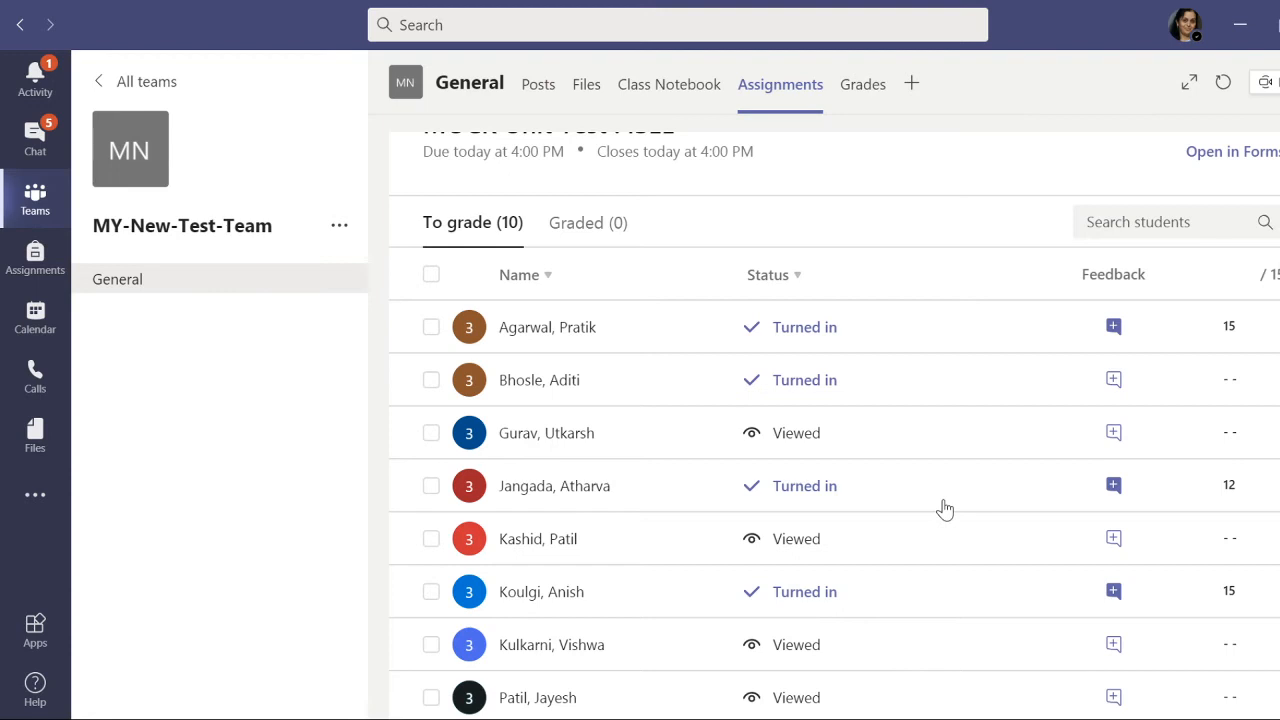
scroll(902, 466, down, 3)
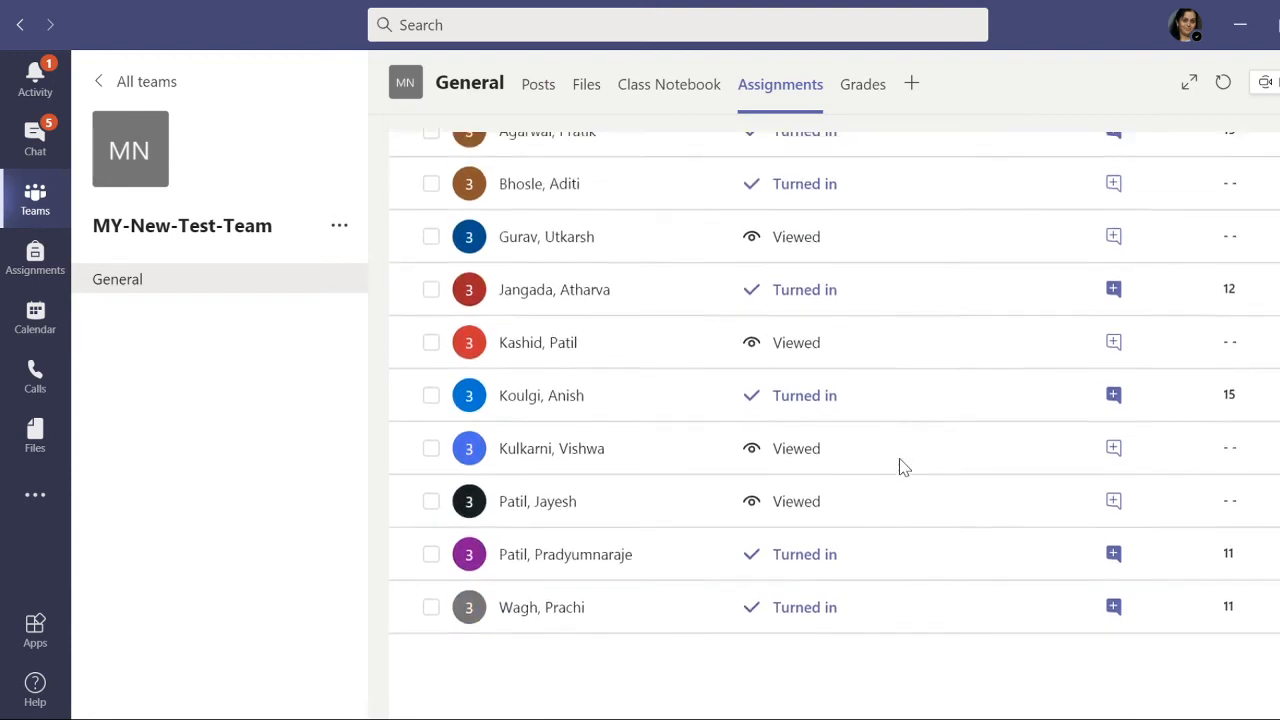
scroll(899, 464, down, 3)
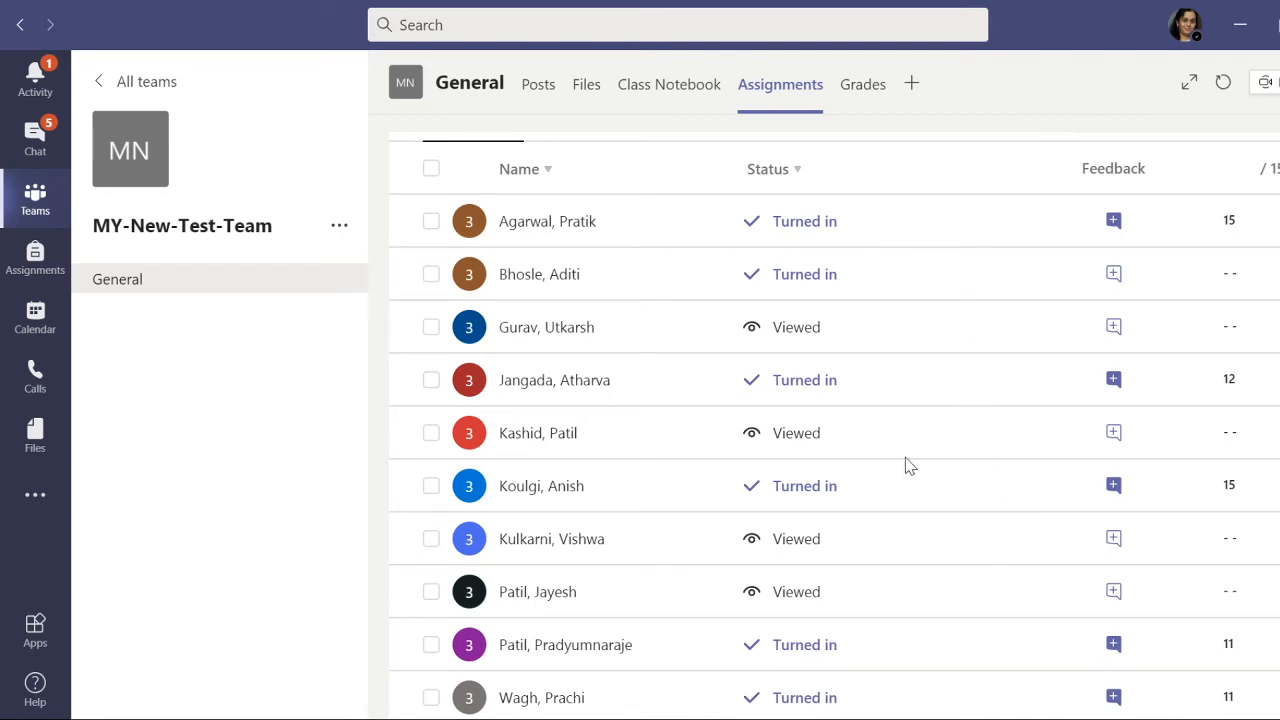
Return to the team's assignments list and create a new quiz assignment from the existing "MOCK Unit Test : ISEE" quiz
scroll(908, 465, up, 3)
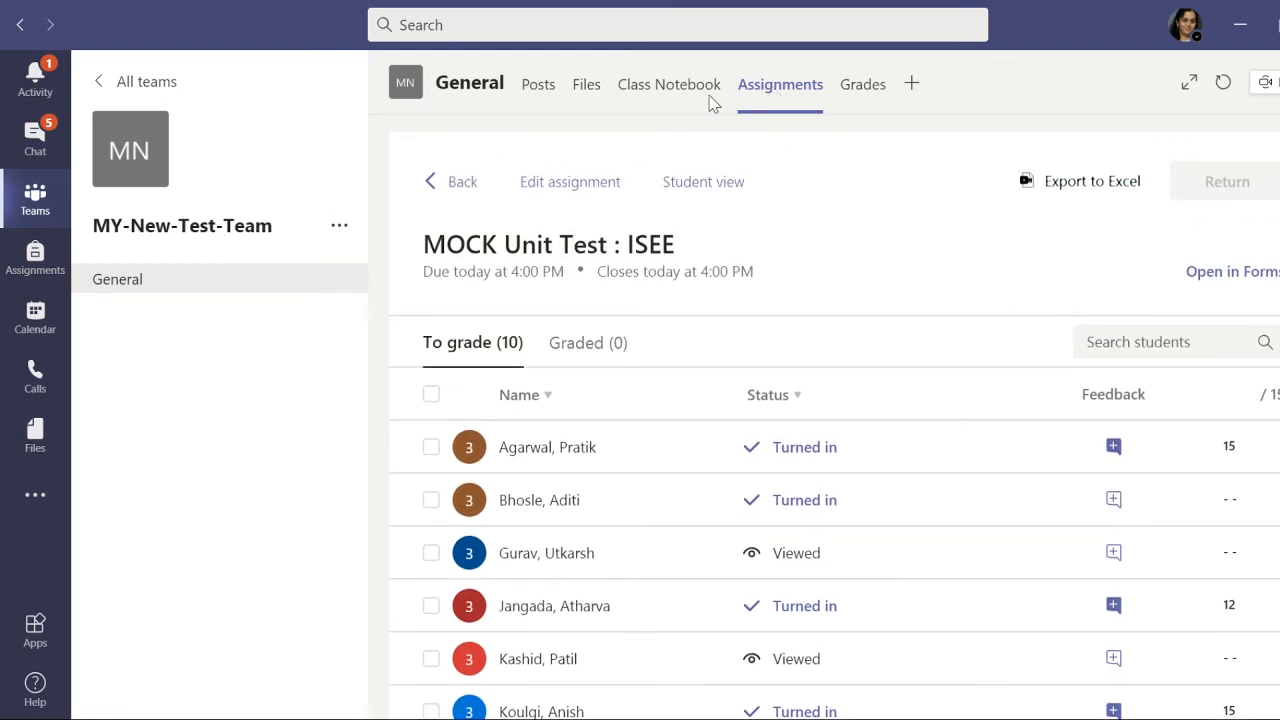
click(462, 182)
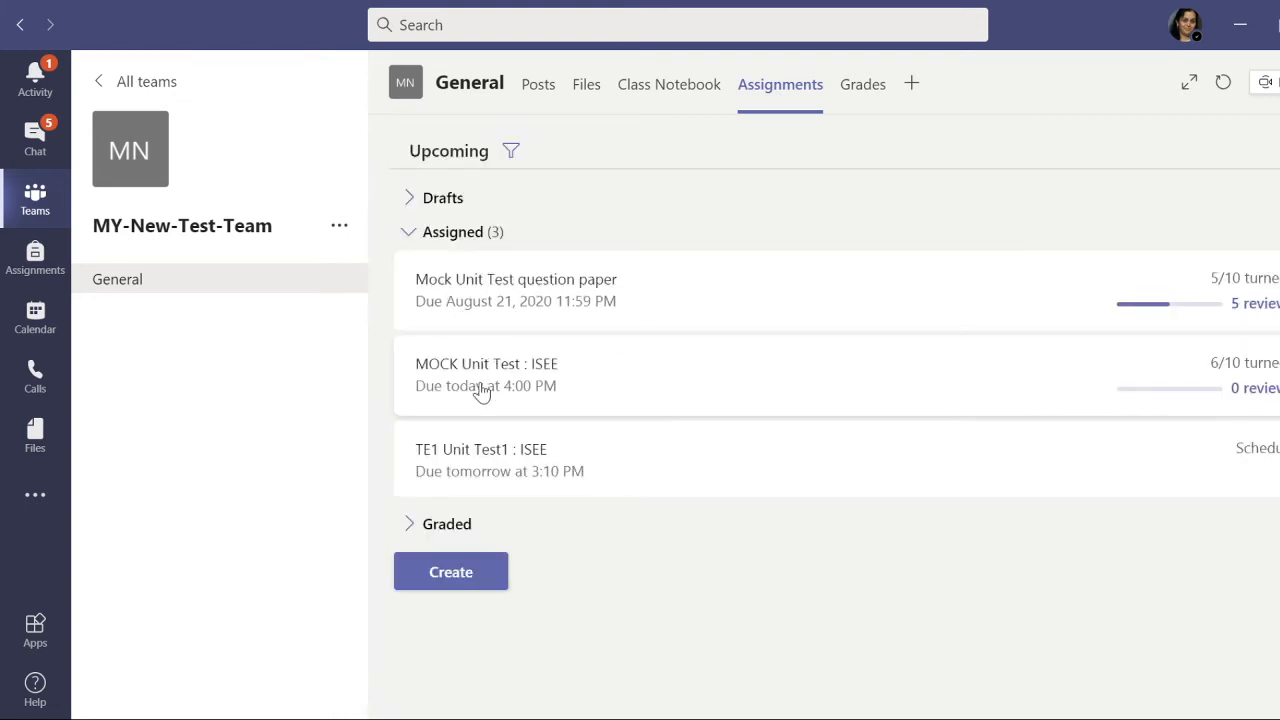
click(451, 580)
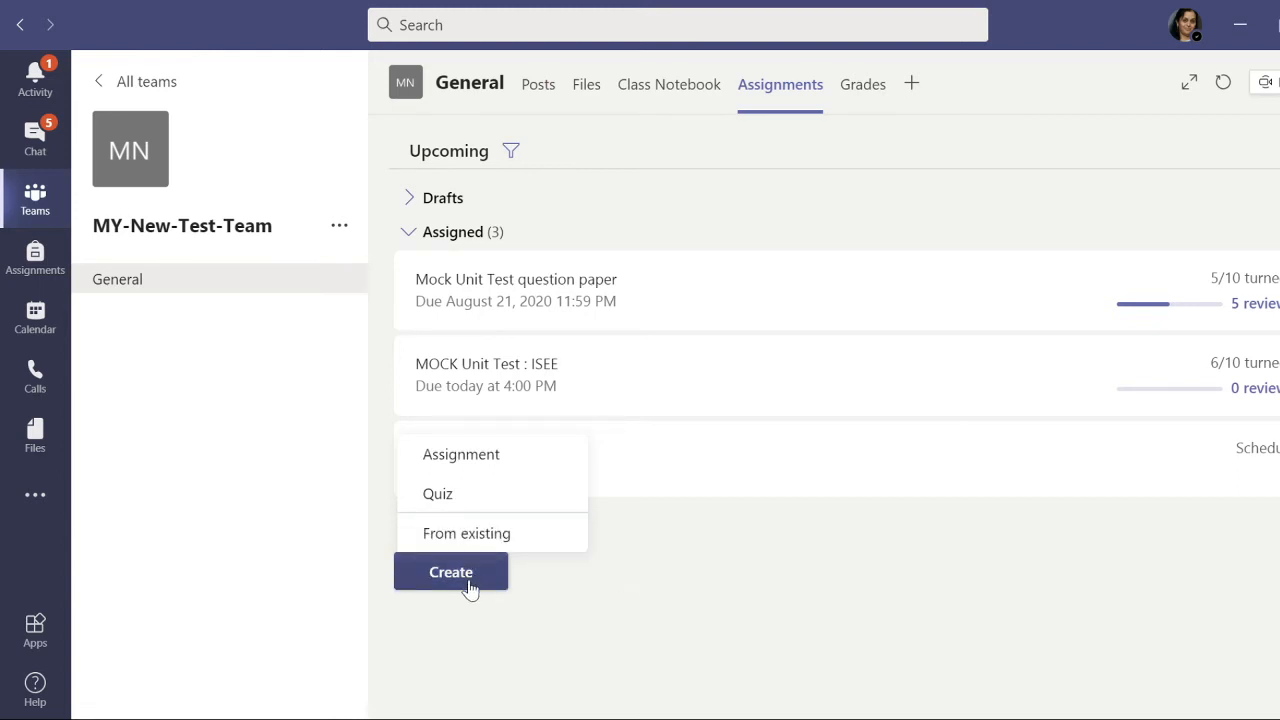
click(768, 542)
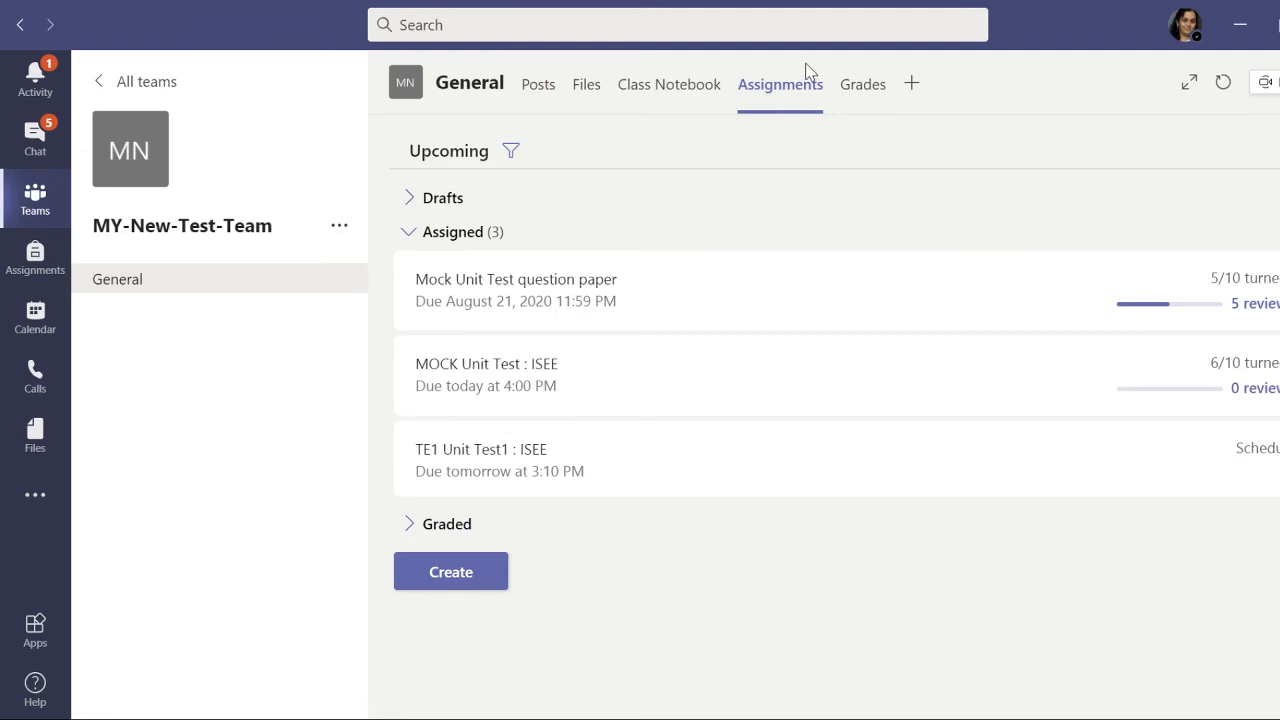
click(459, 582)
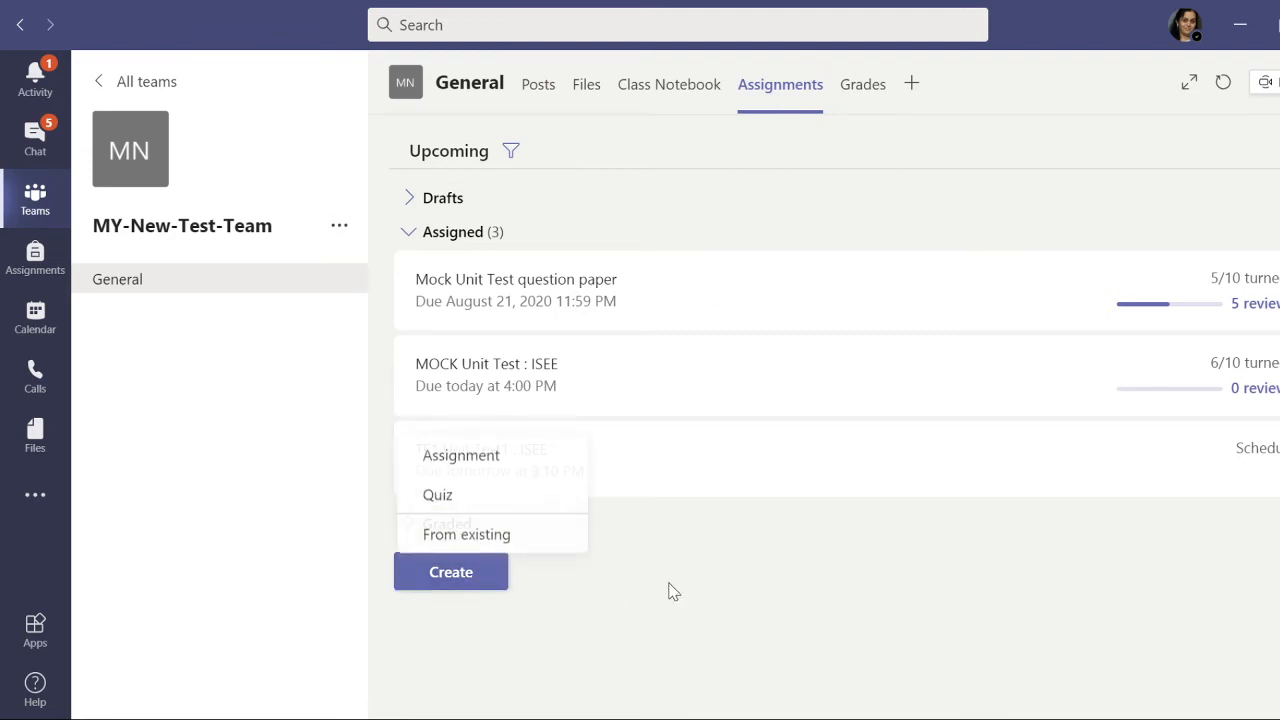
click(484, 511)
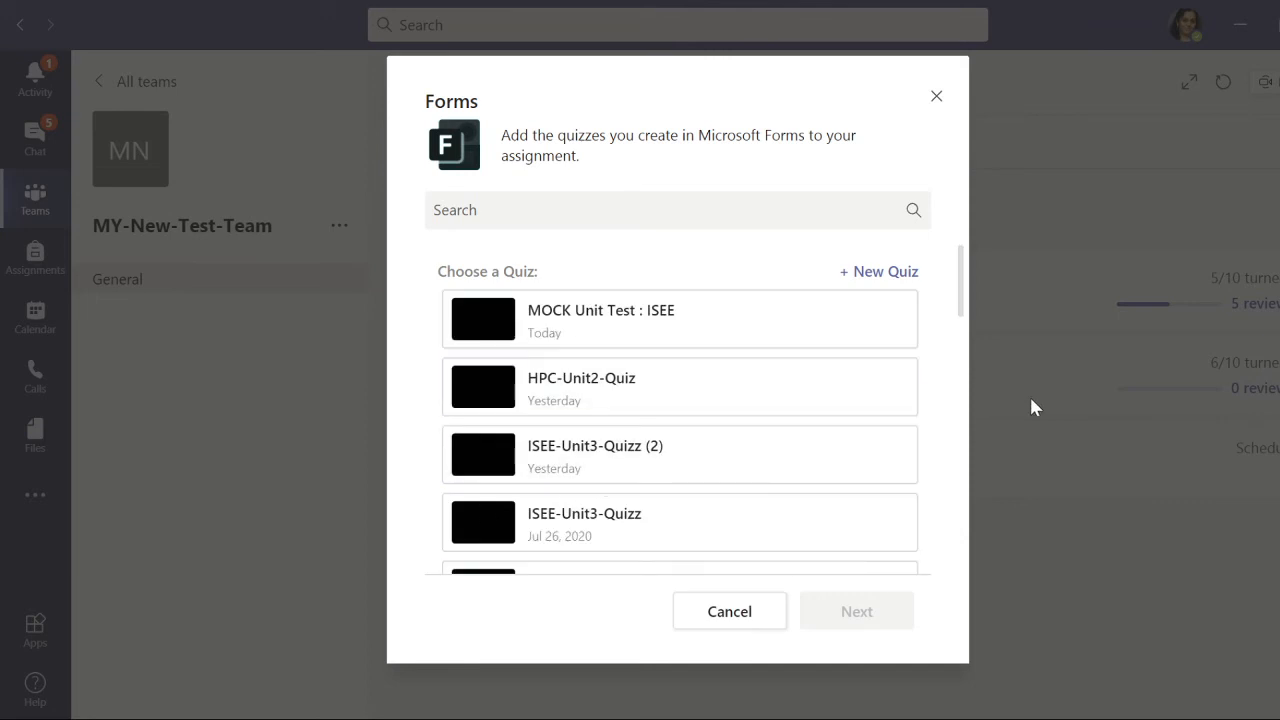
click(571, 338)
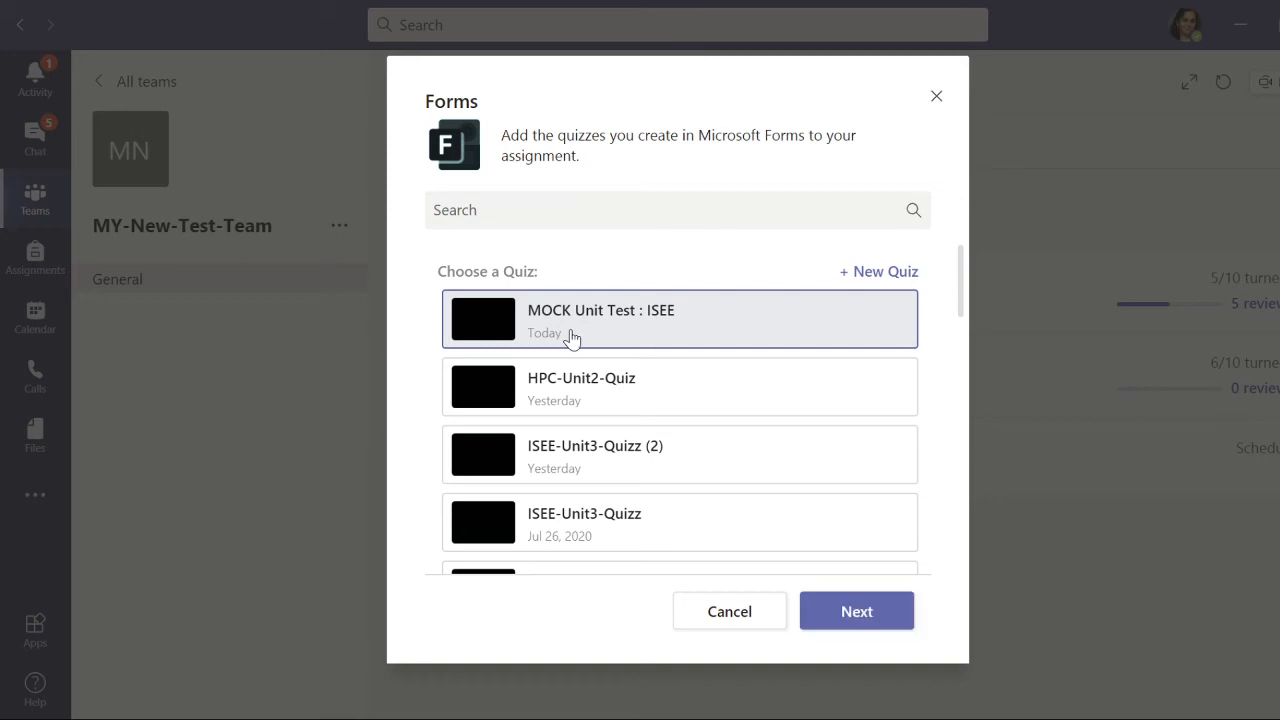
click(877, 613)
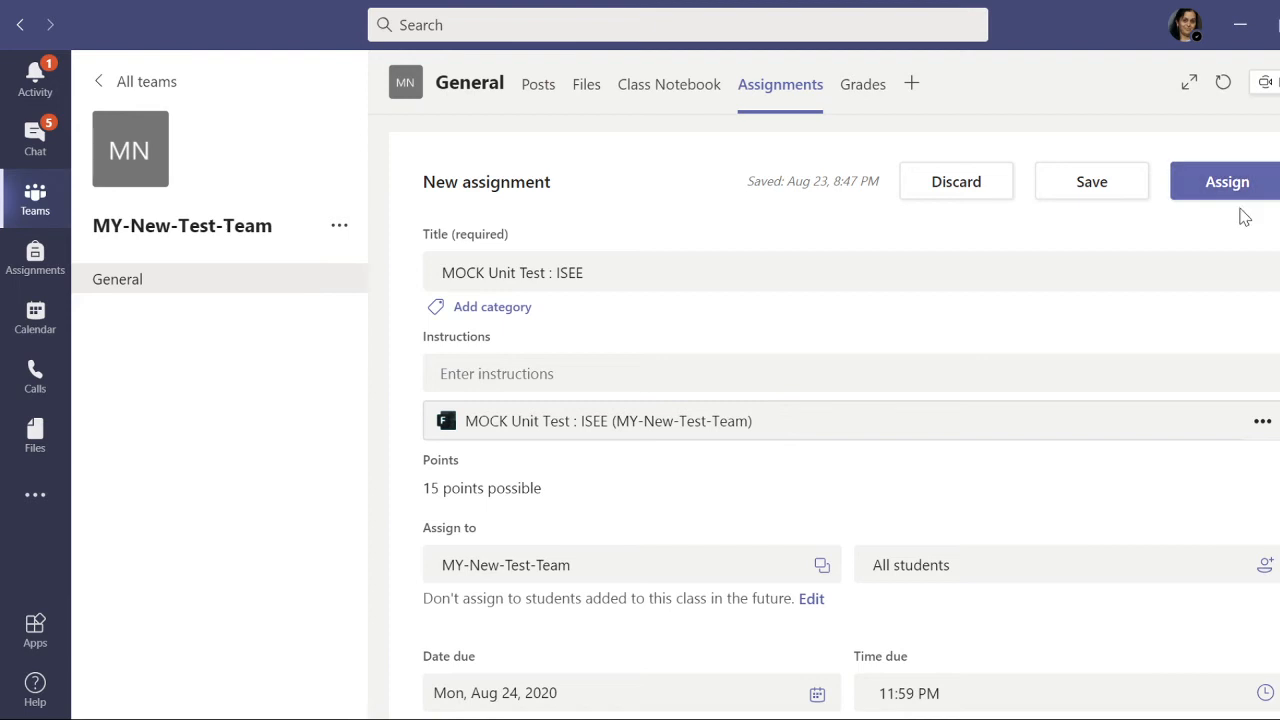
Set the new assignment's due time to 3:00 PM
scroll(888, 470, down, 1)
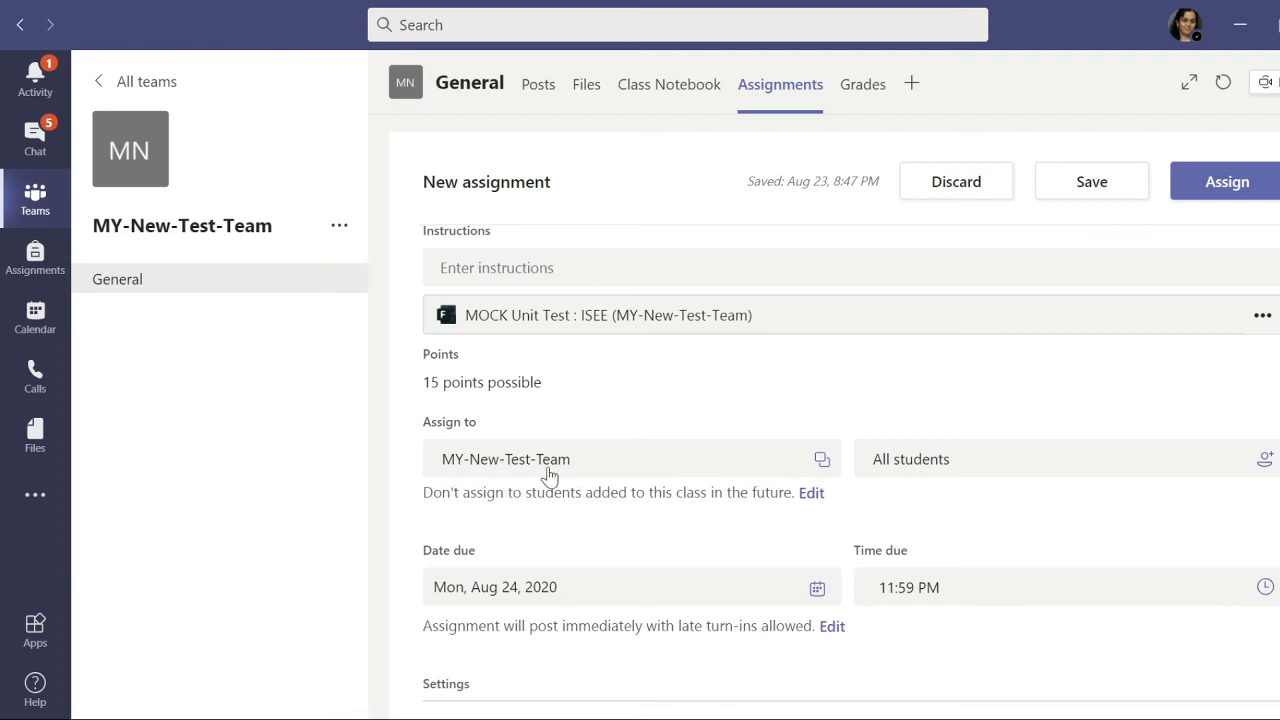
scroll(581, 611, down, 1)
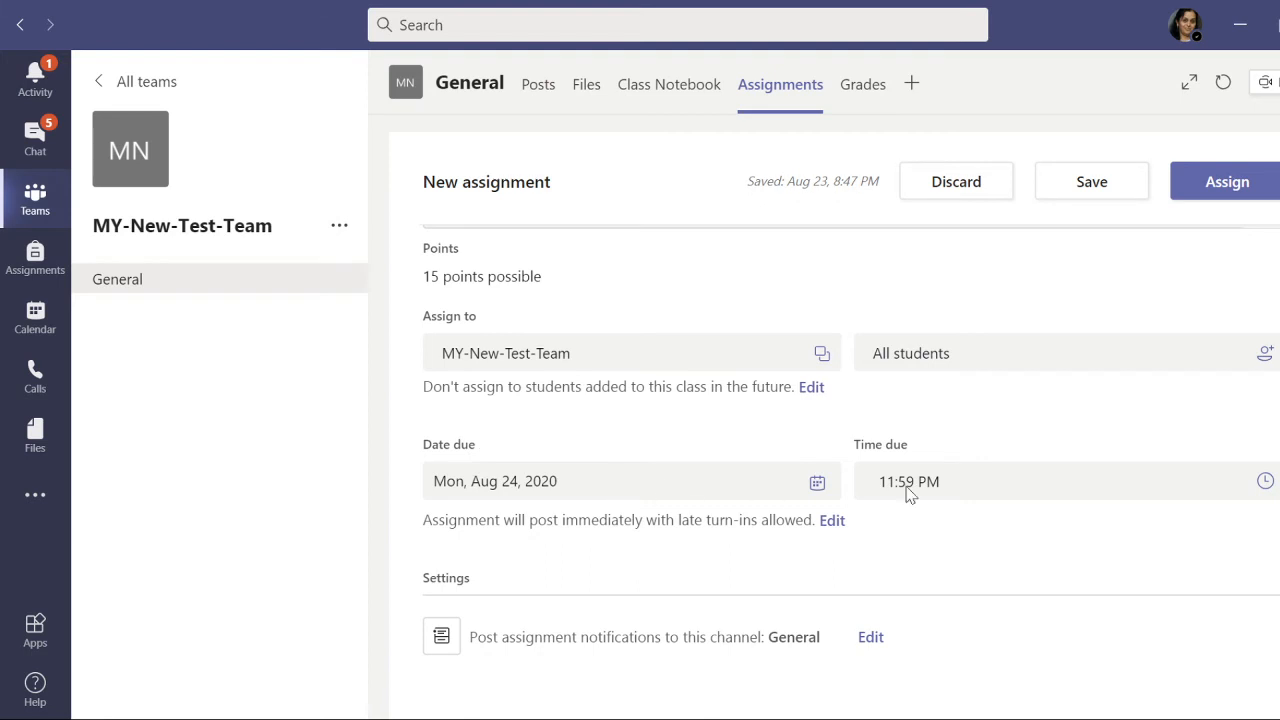
click(1262, 490)
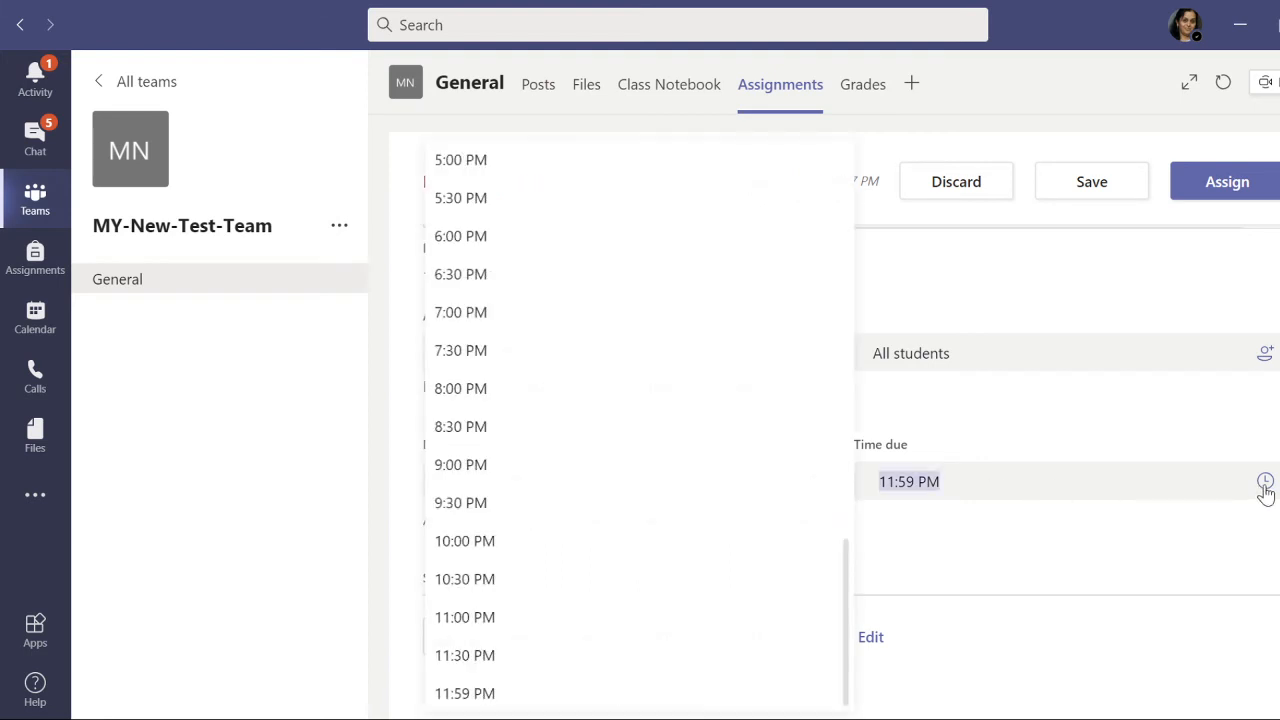
scroll(636, 525, up, 1)
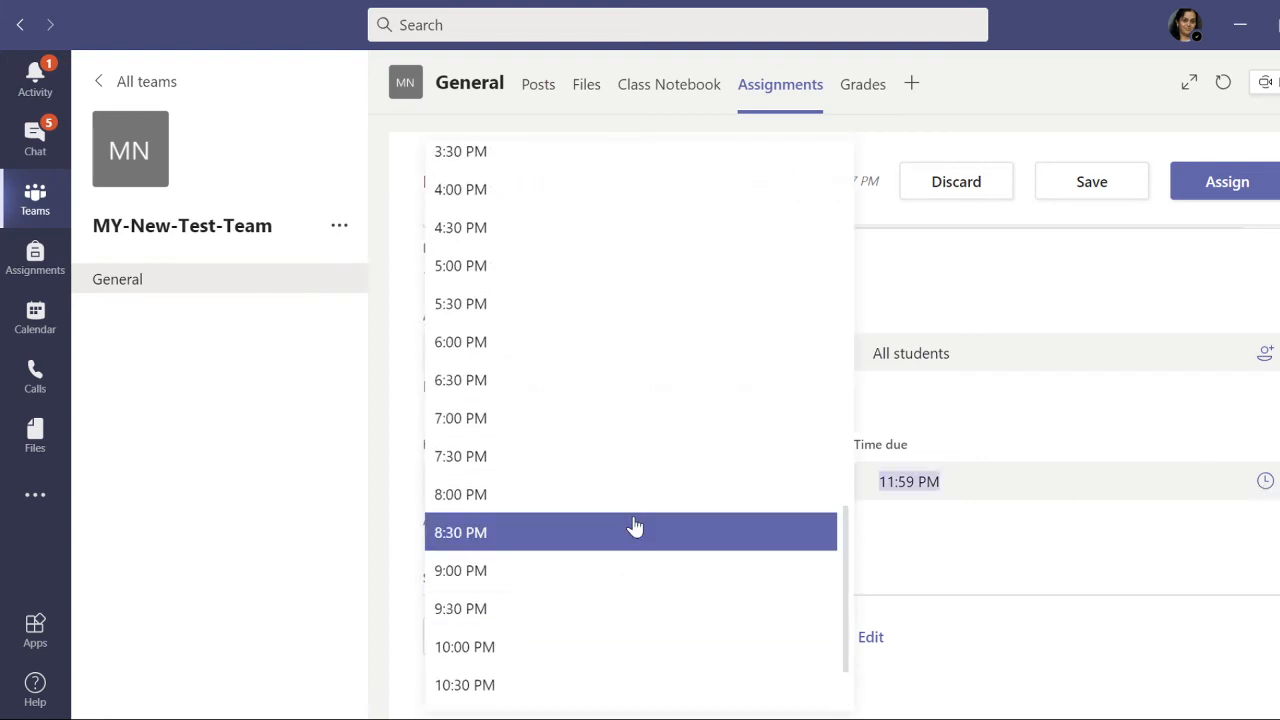
scroll(636, 525, up, 3)
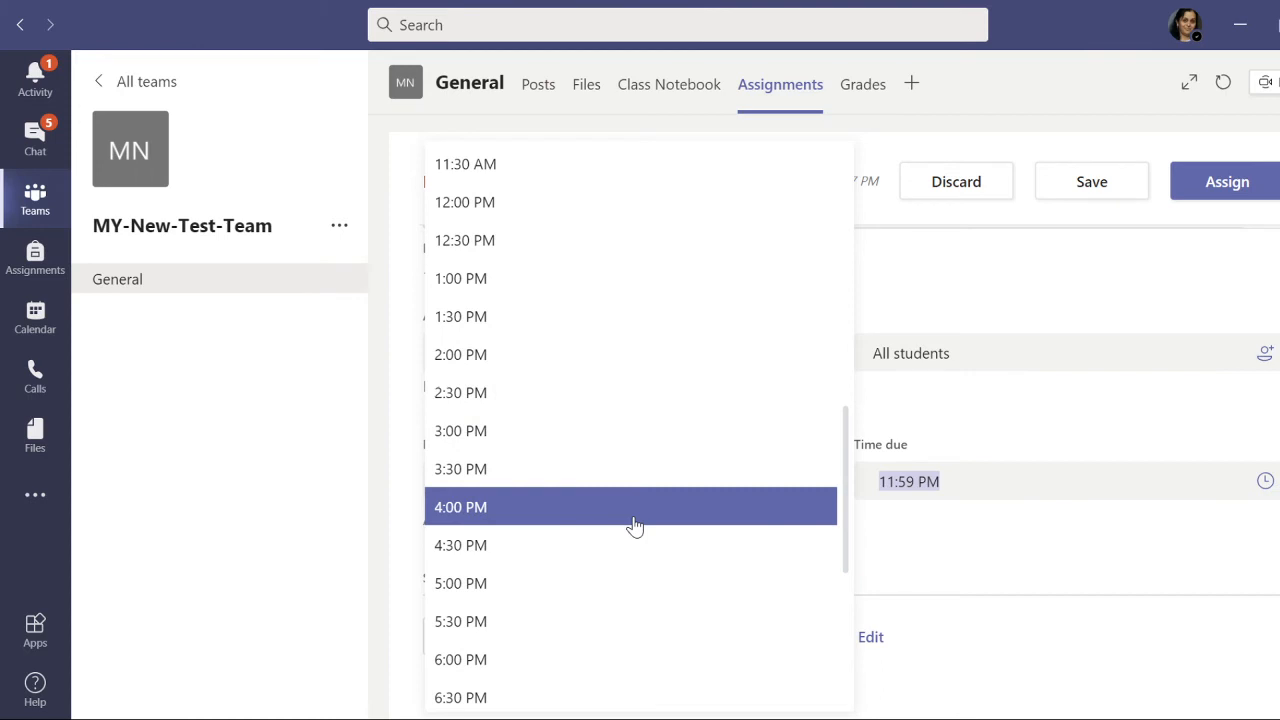
click(522, 446)
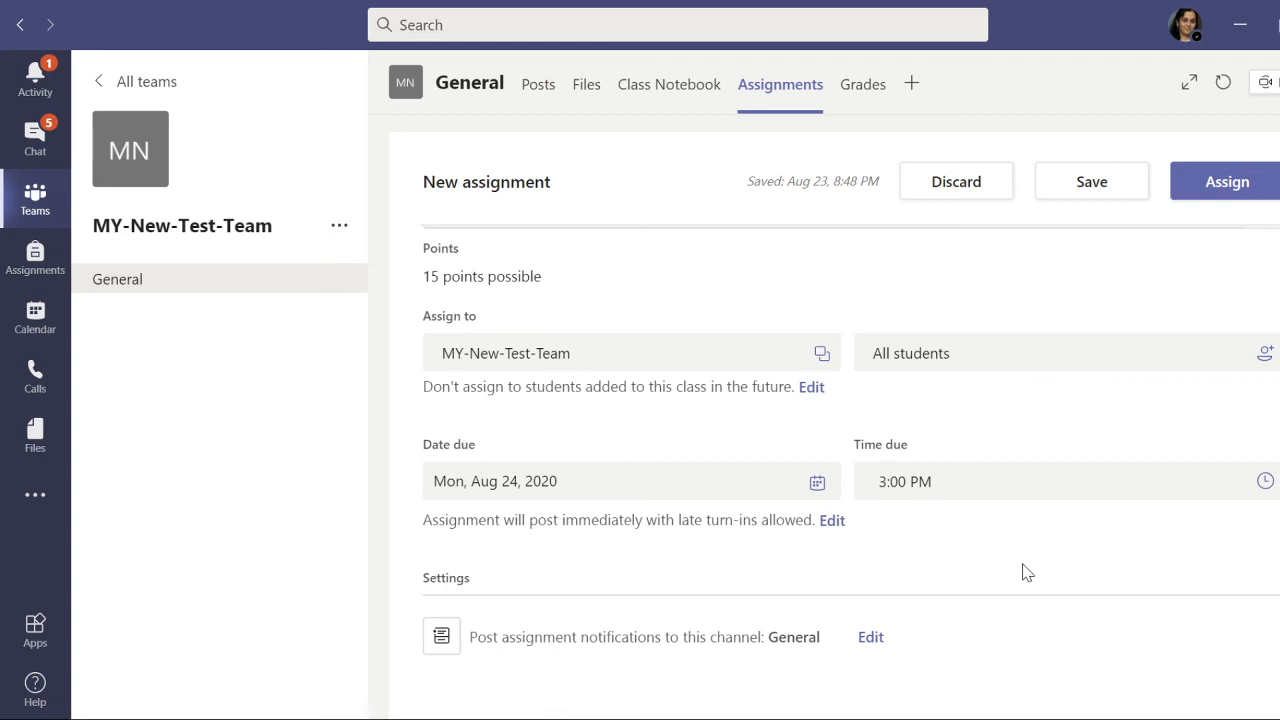
Edit the assignment timeline to schedule posting in the future, on Mon, Aug 24, 2020 at 2:00 PM
click(832, 522)
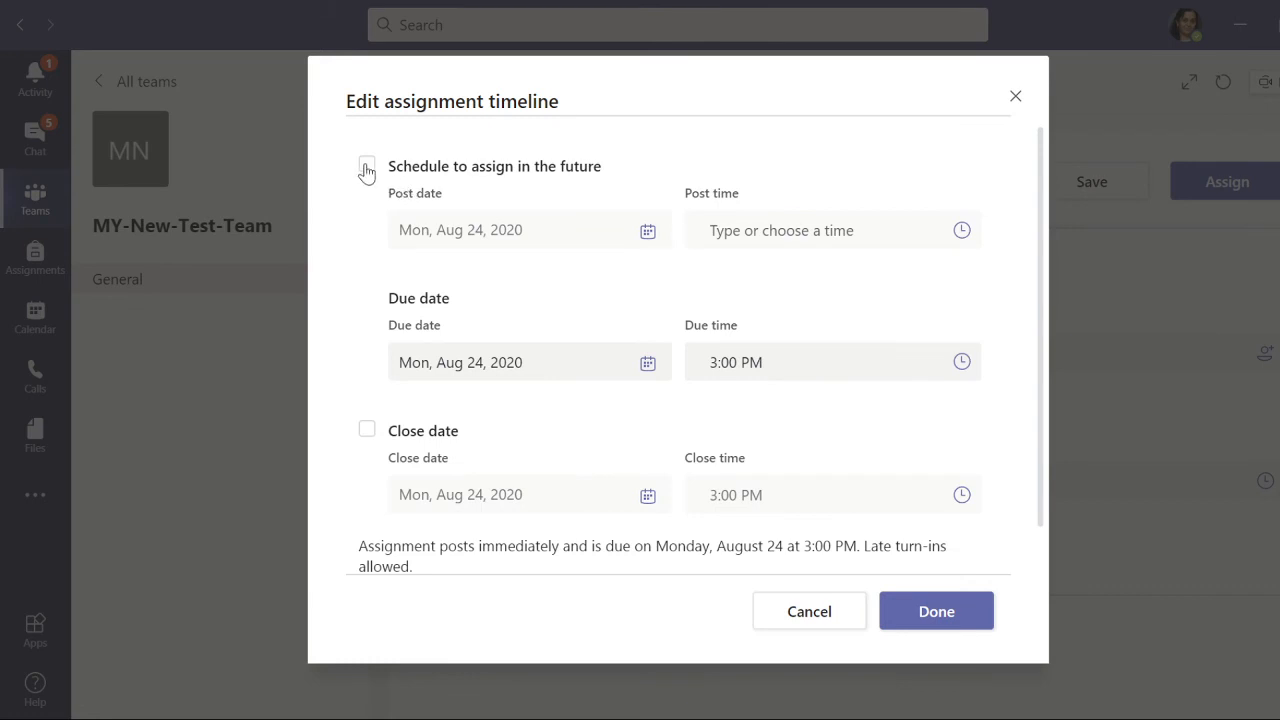
click(366, 170)
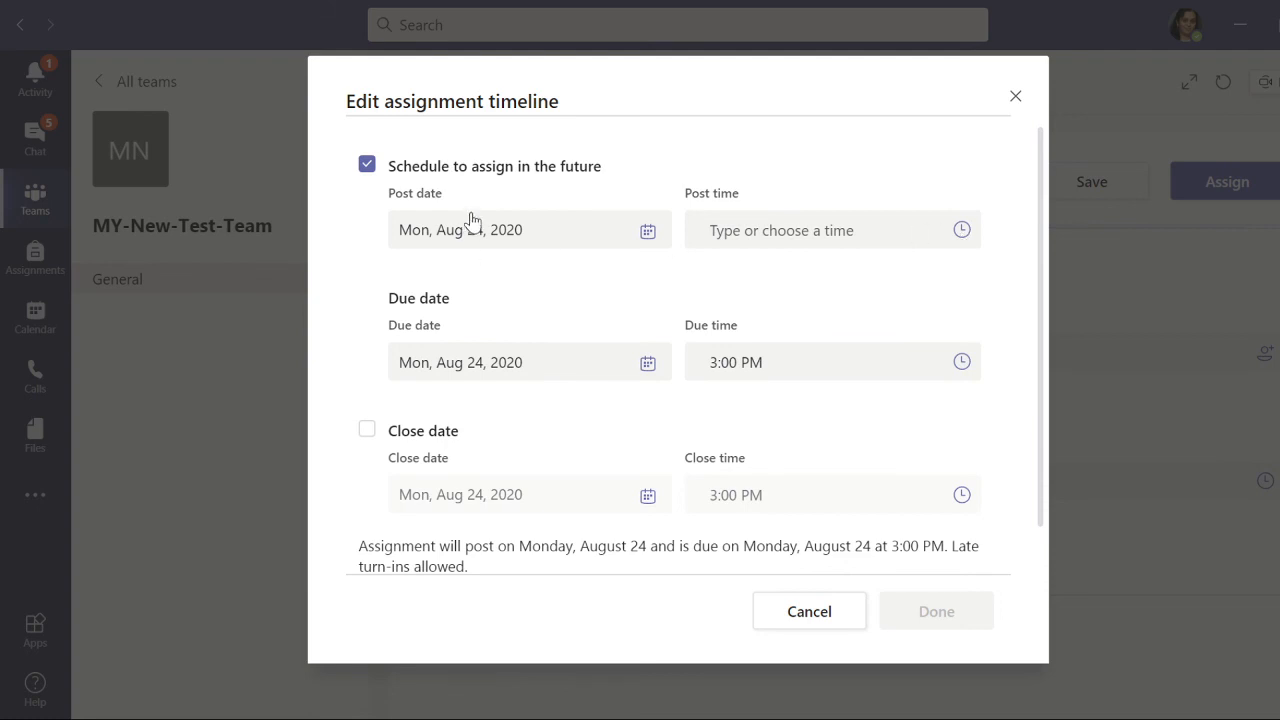
click(958, 238)
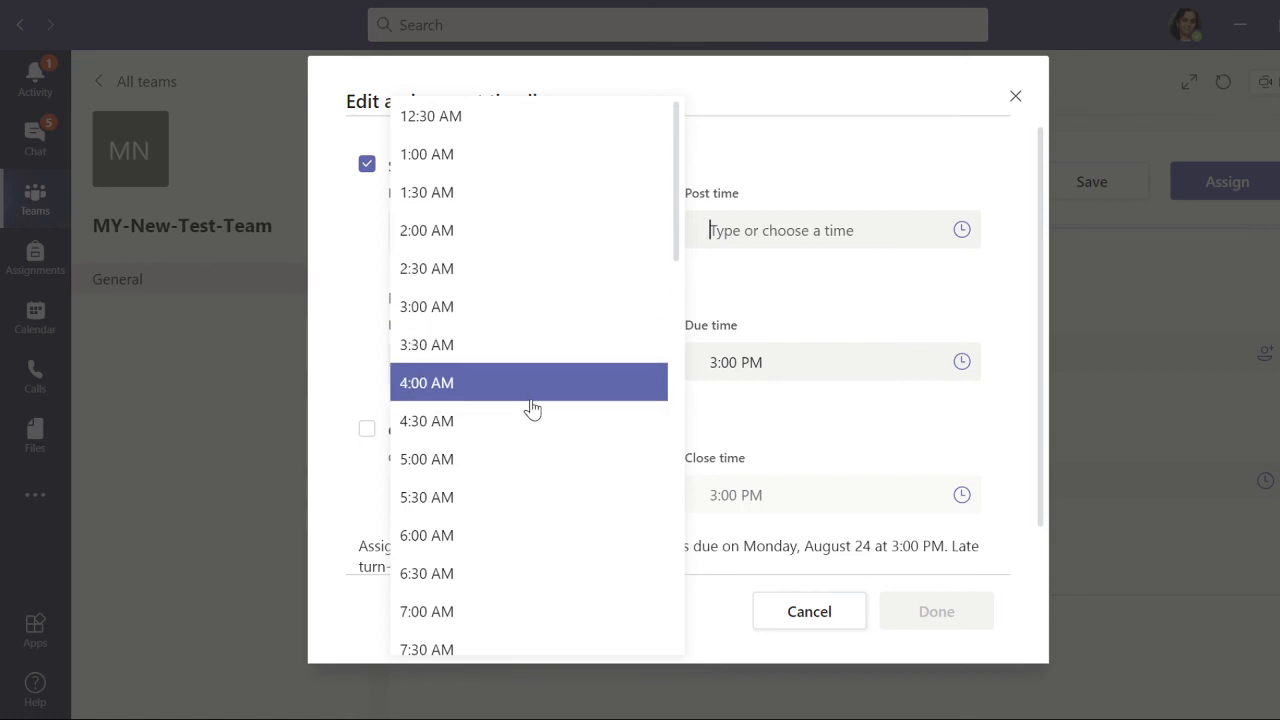
scroll(532, 408, down, 2)
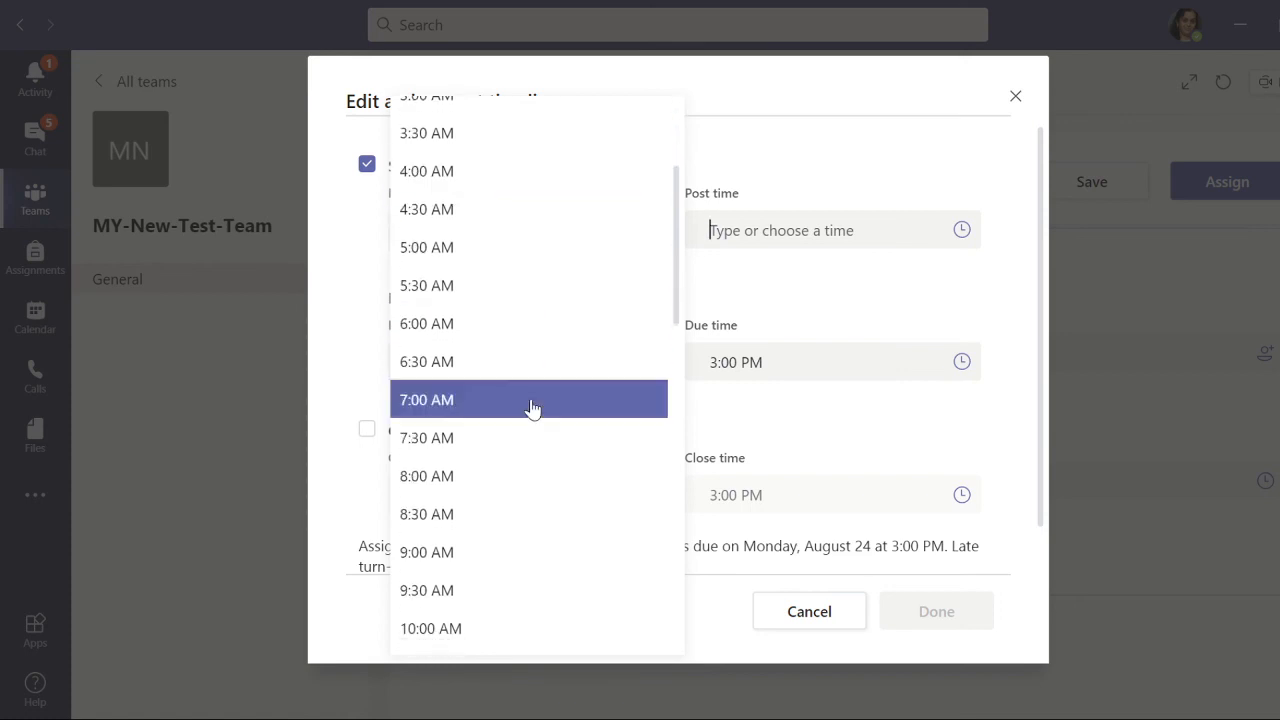
scroll(532, 408, down, 5)
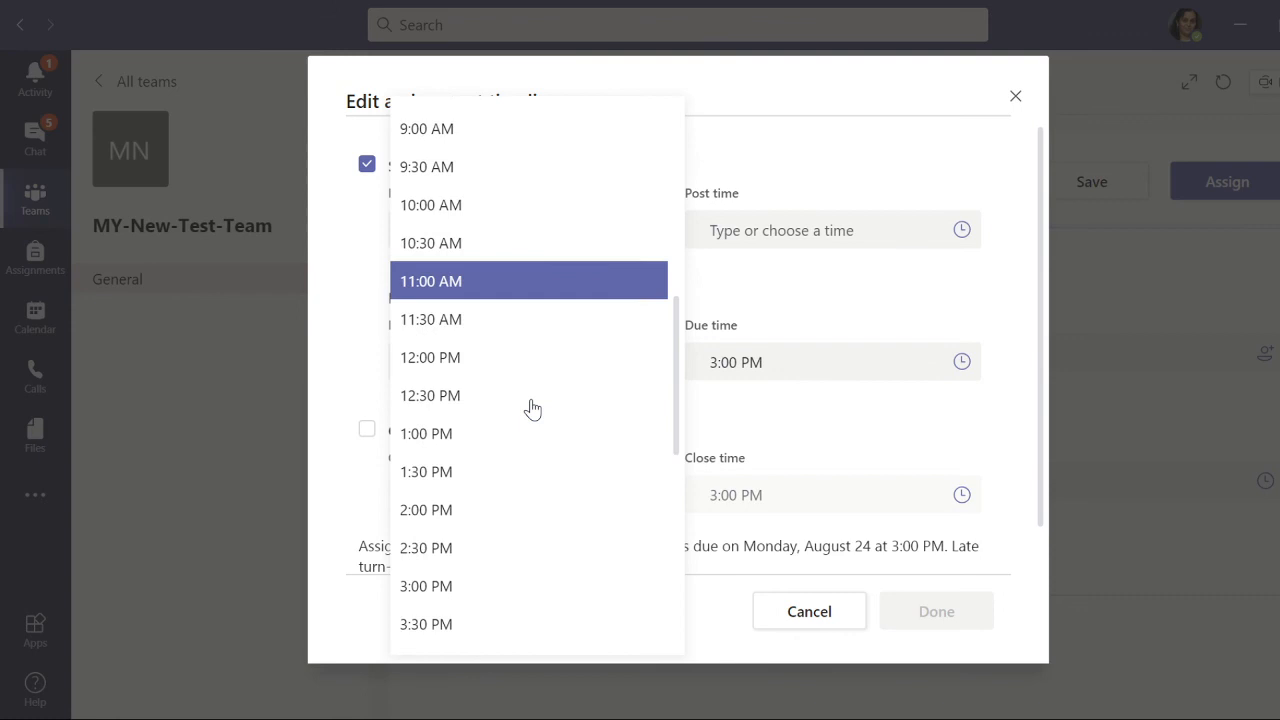
click(517, 509)
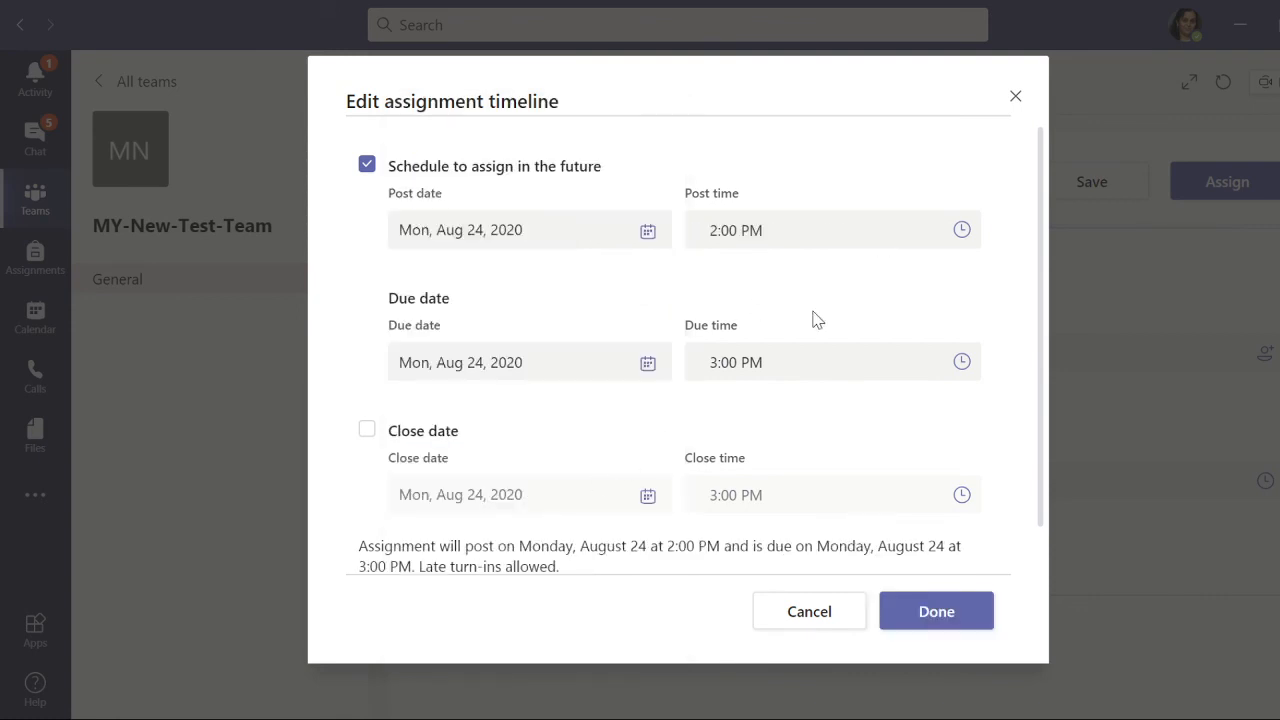
Enable the close date for Aug 24, 2020 at 3:00 PM, apply the timeline, and schedule the assignment
click(366, 432)
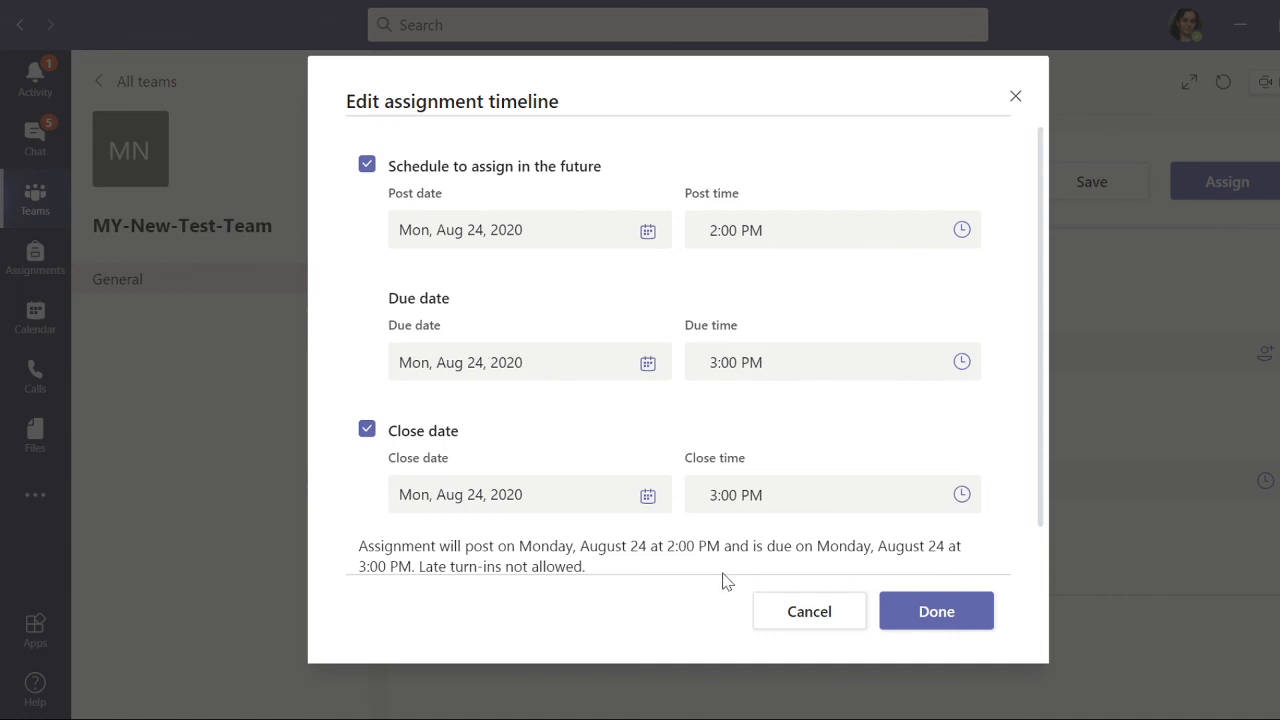
click(937, 612)
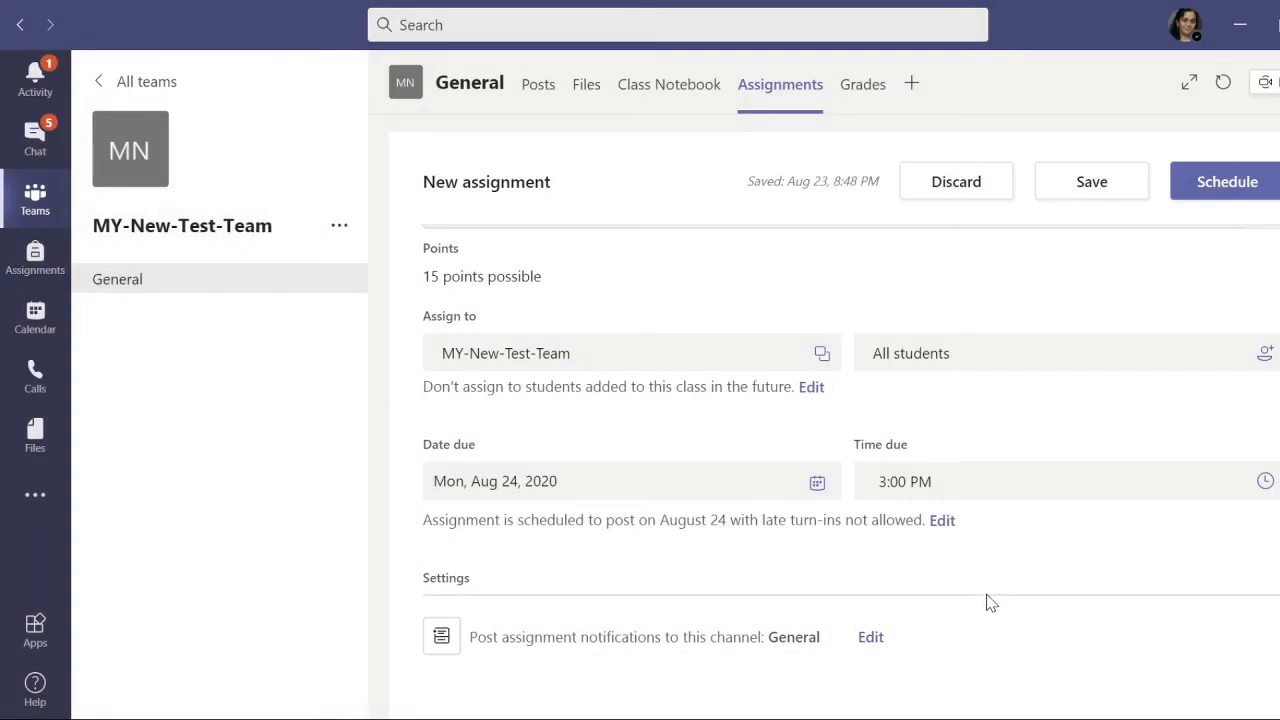
click(1240, 190)
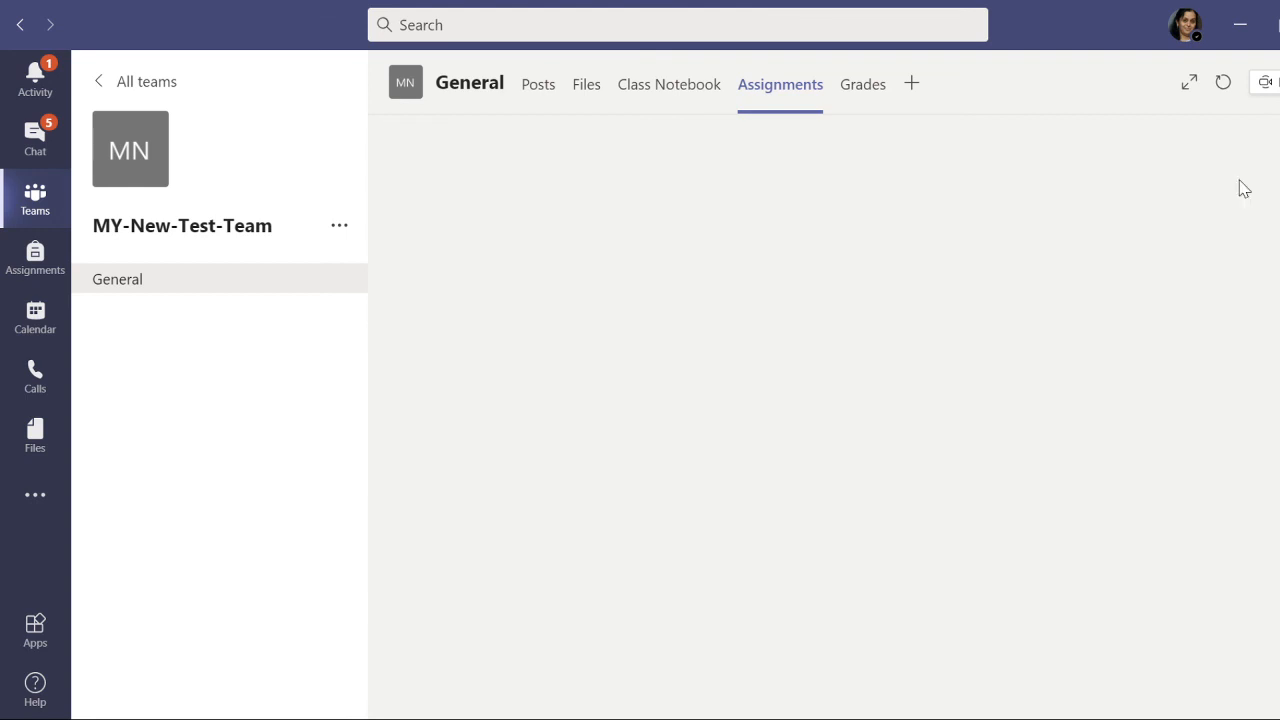